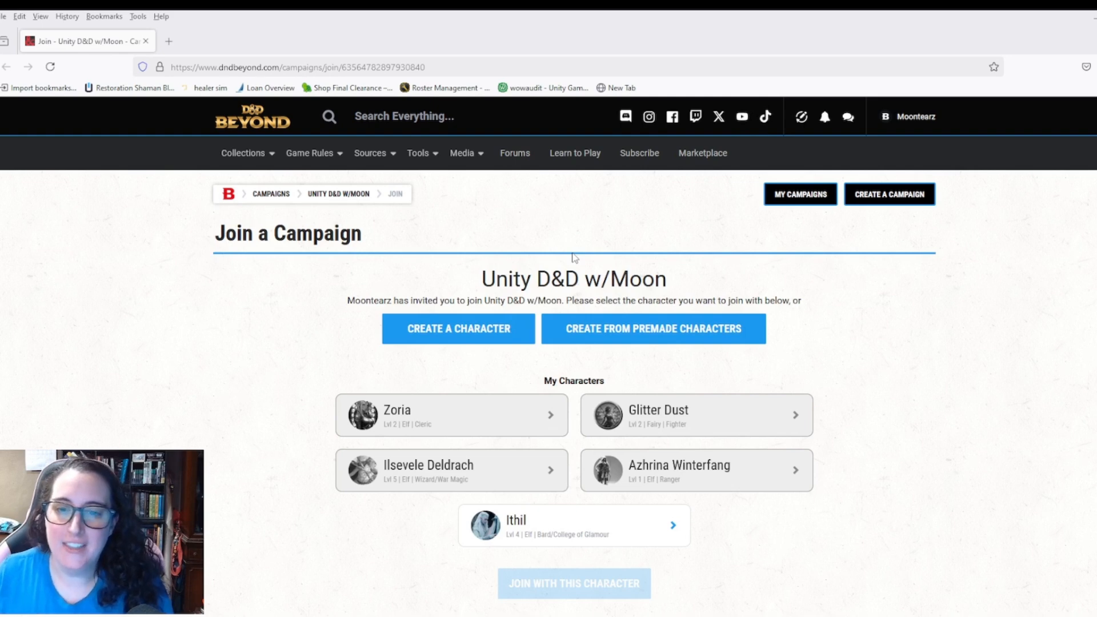
Step: Create a new character for the campaign, disabling the Homebrew, Expanded Rules, 2014 Core Rules and Legacy sources and all partnered content
click(432, 342)
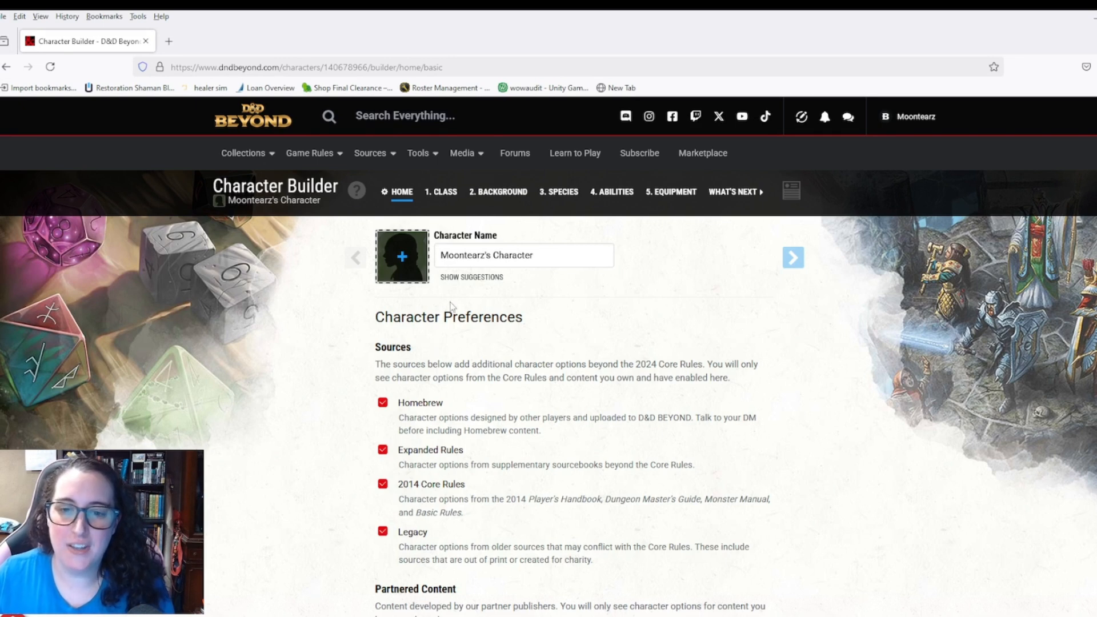
scroll(460, 303, down, 1)
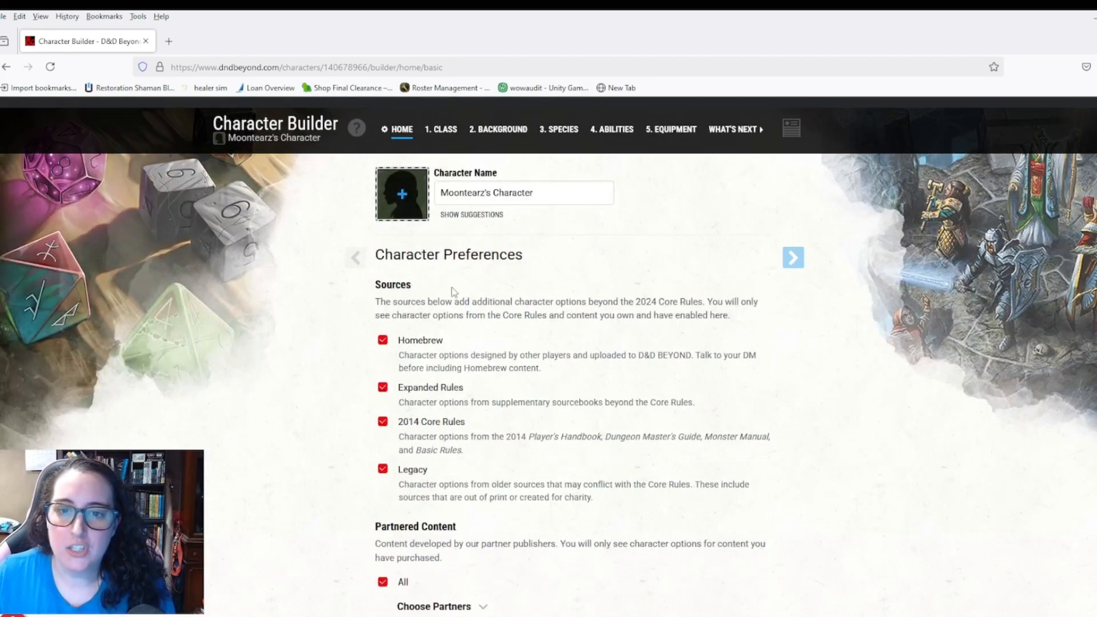
click(382, 340)
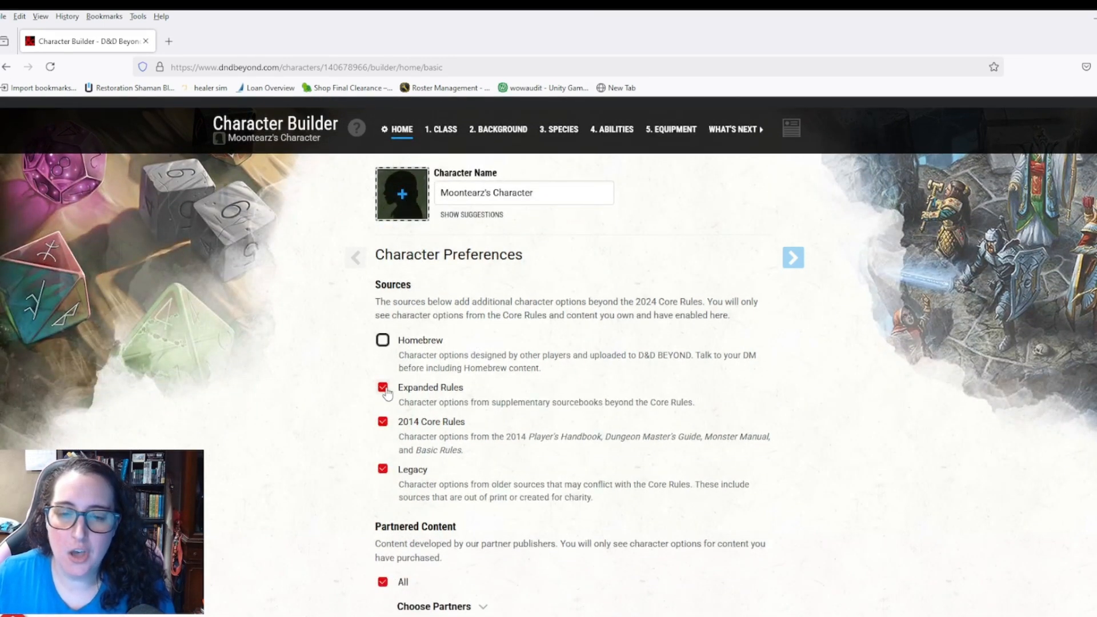
click(383, 388)
click(383, 422)
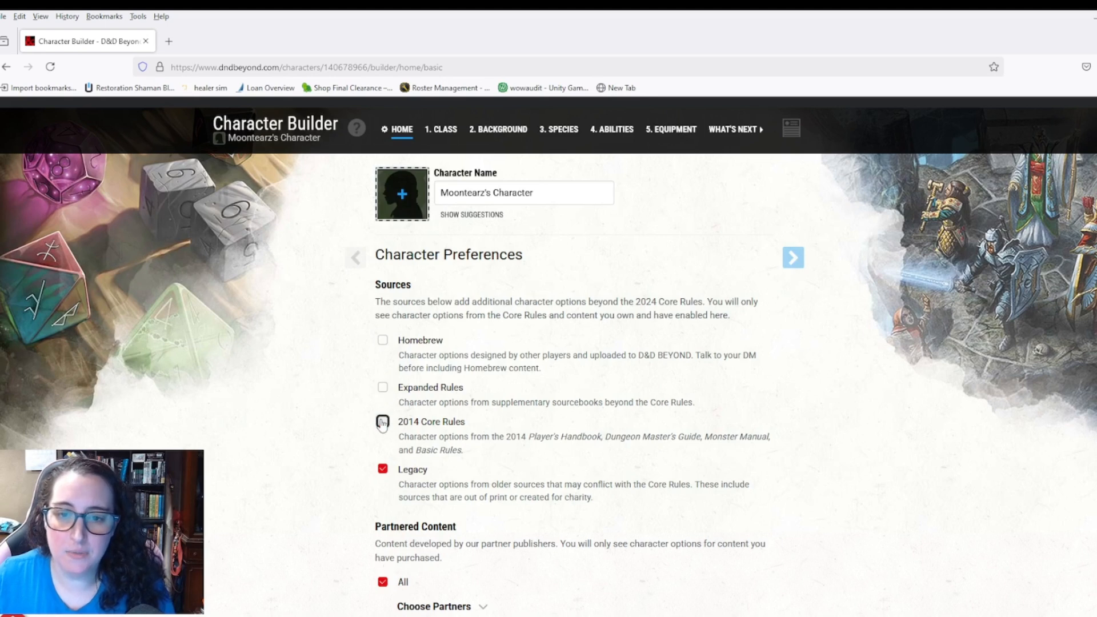
click(383, 470)
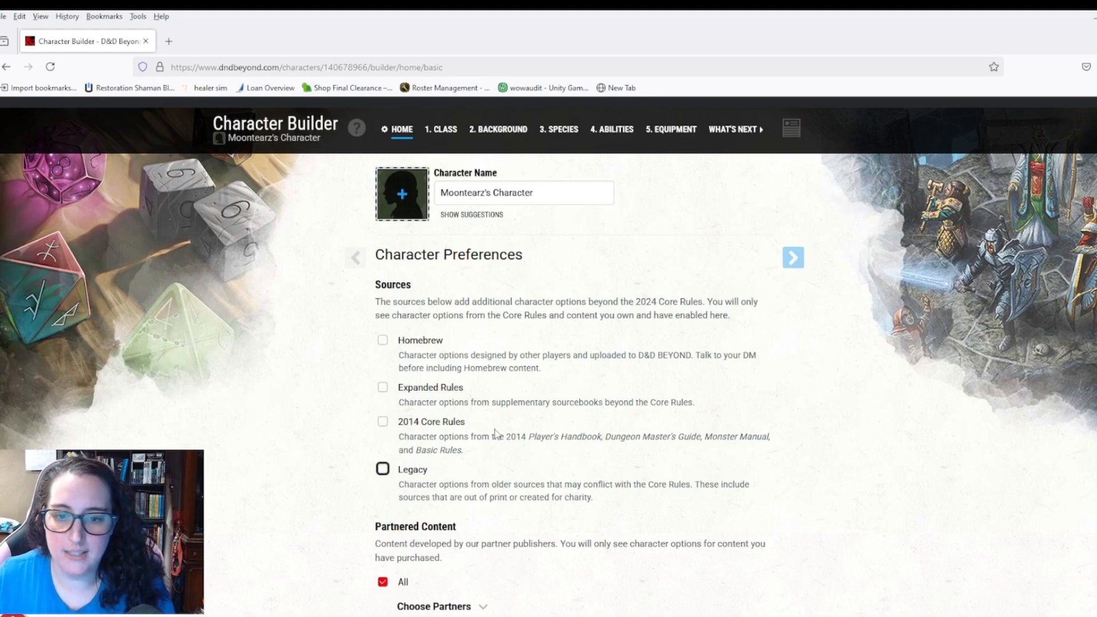
scroll(495, 433, down, 2)
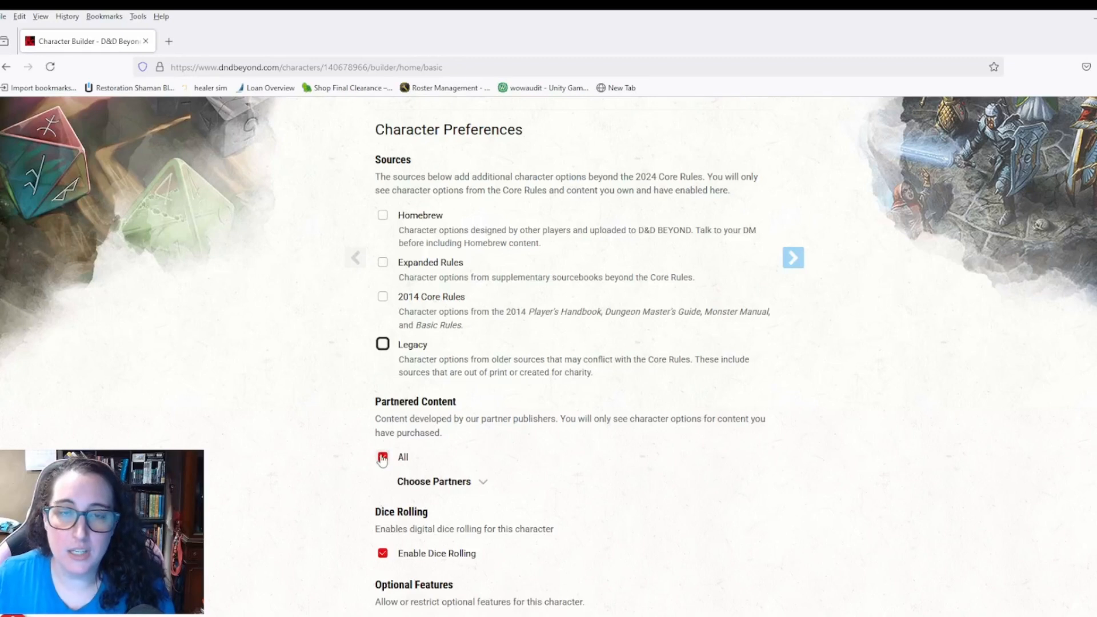
click(382, 458)
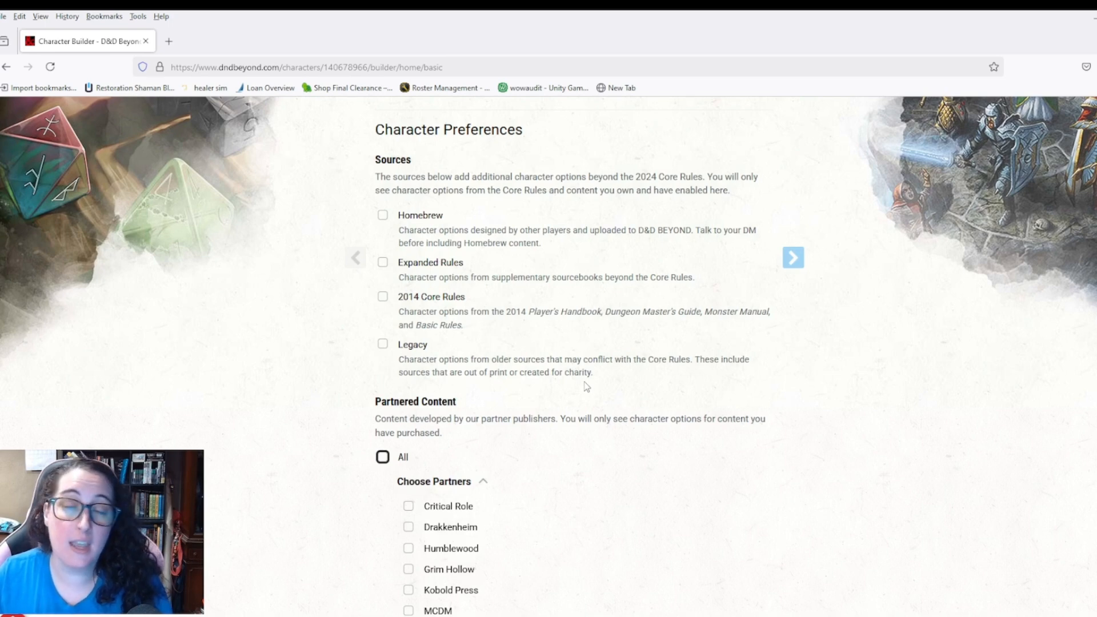
Step: Change the character's advancement type to XP and confirm the switch
scroll(588, 382, down, 5)
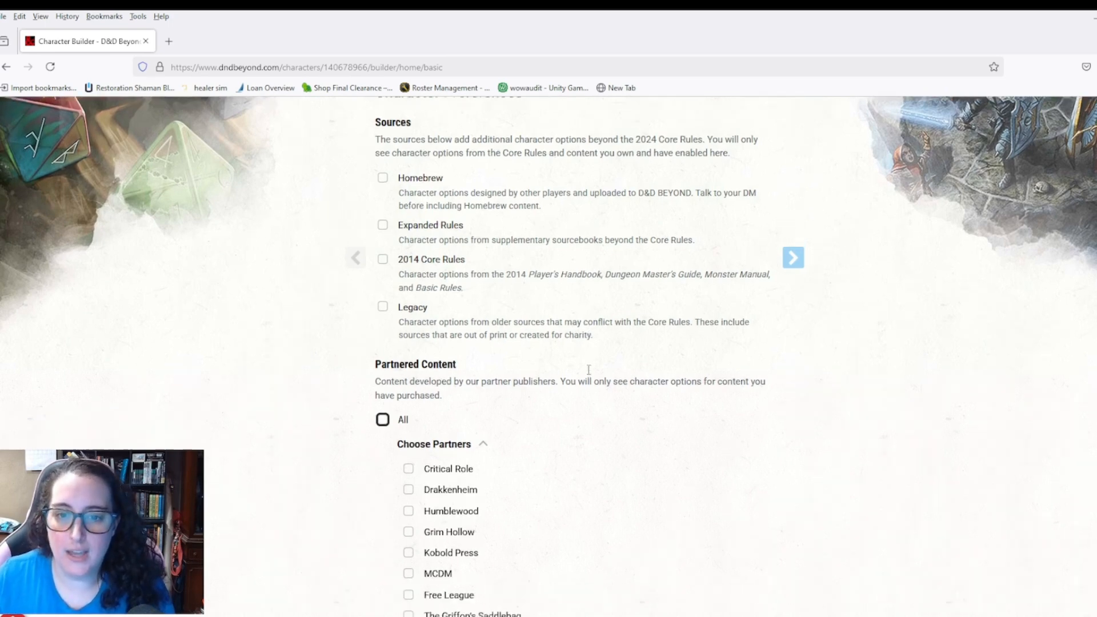
scroll(570, 349, down, 1)
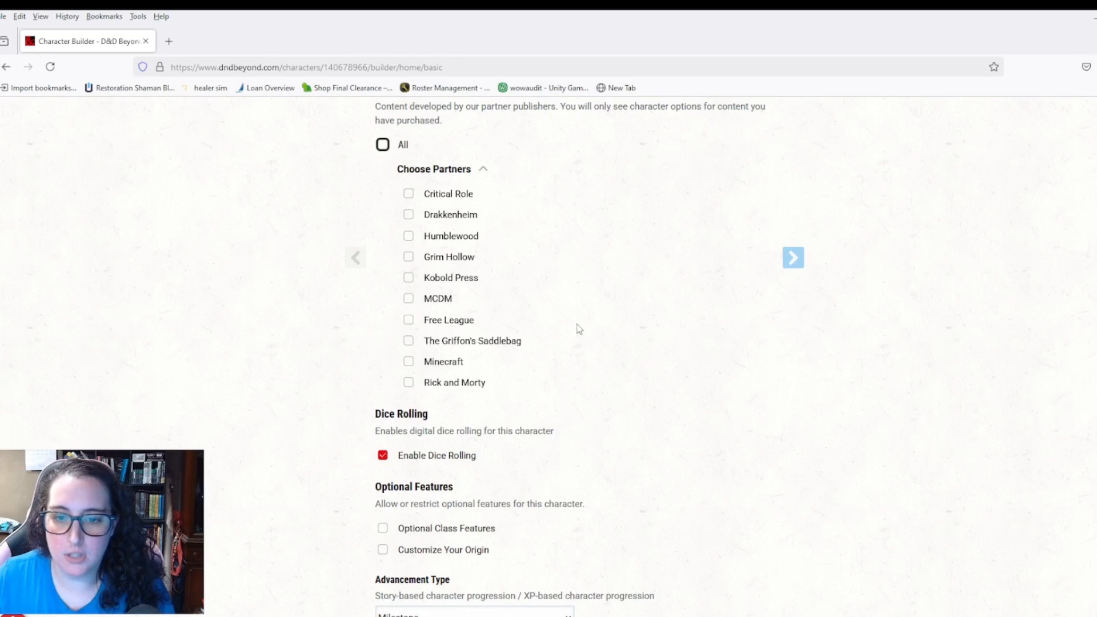
scroll(578, 328, down, 3)
scroll(561, 250, up, 1)
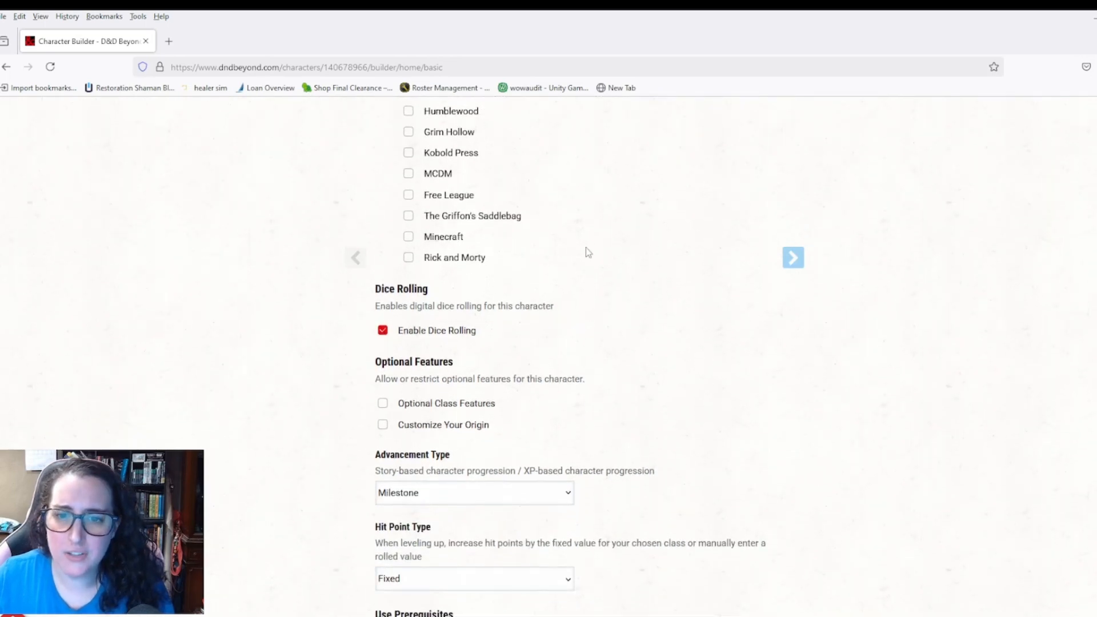
scroll(546, 263, down, 4)
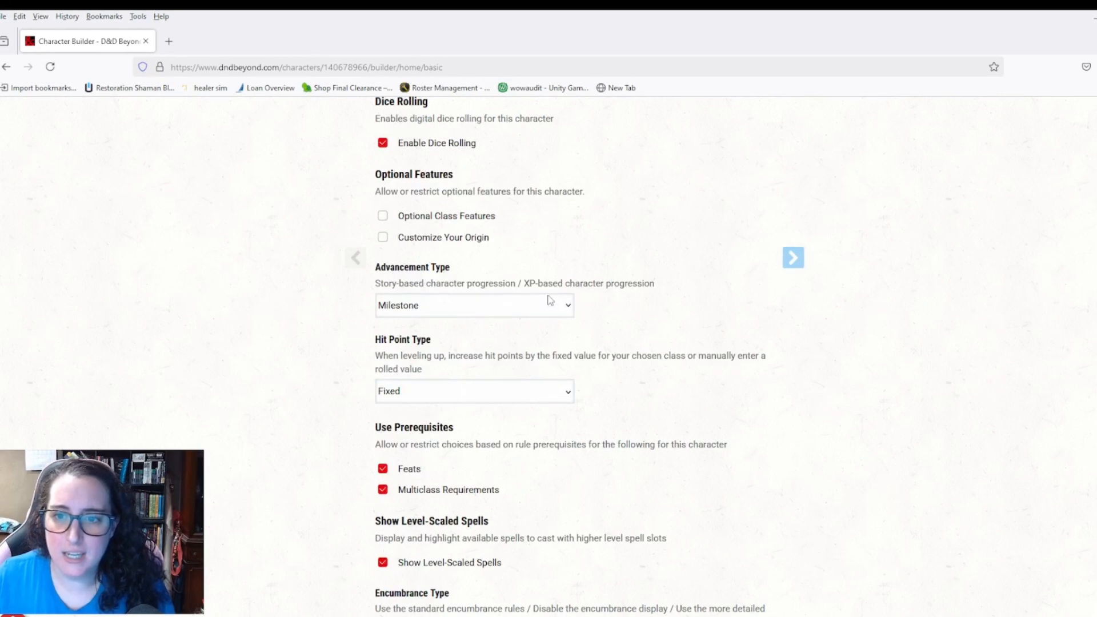
click(569, 307)
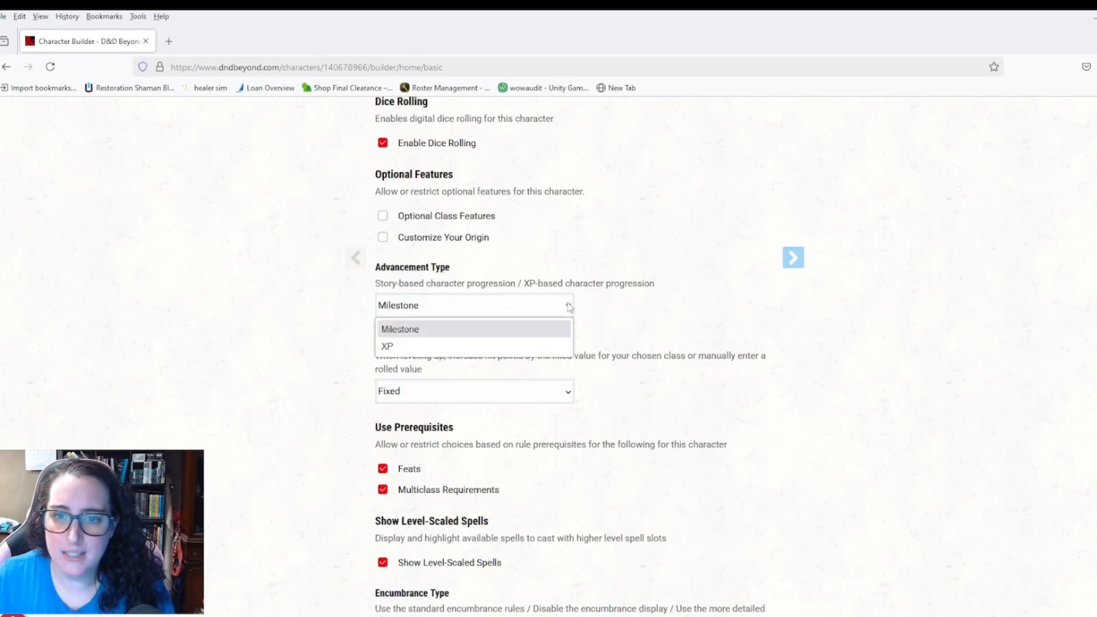
click(521, 347)
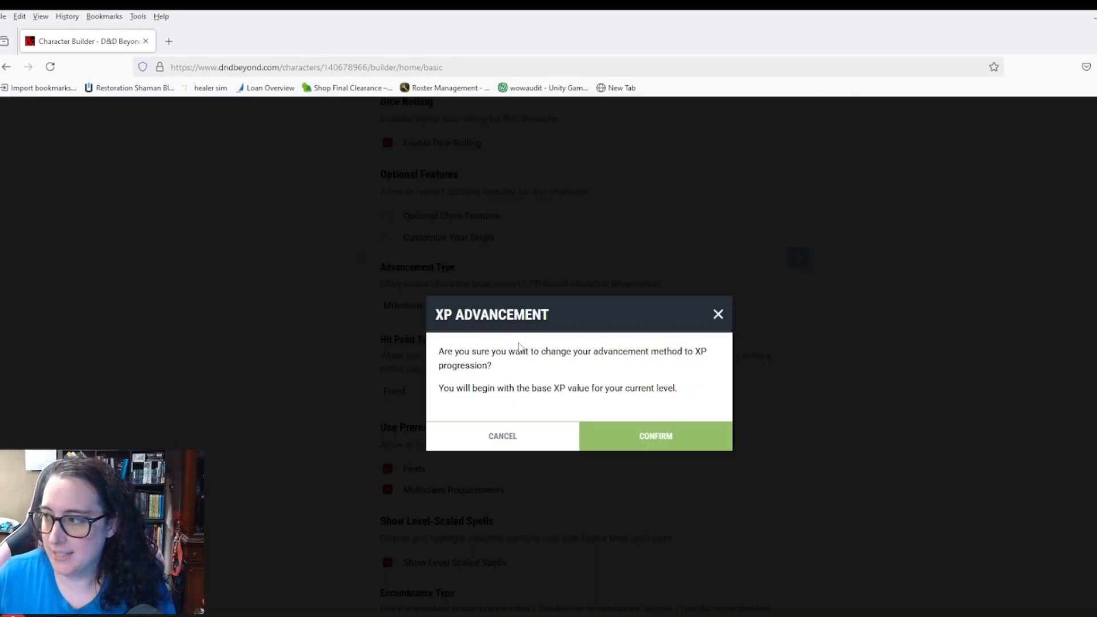
click(650, 437)
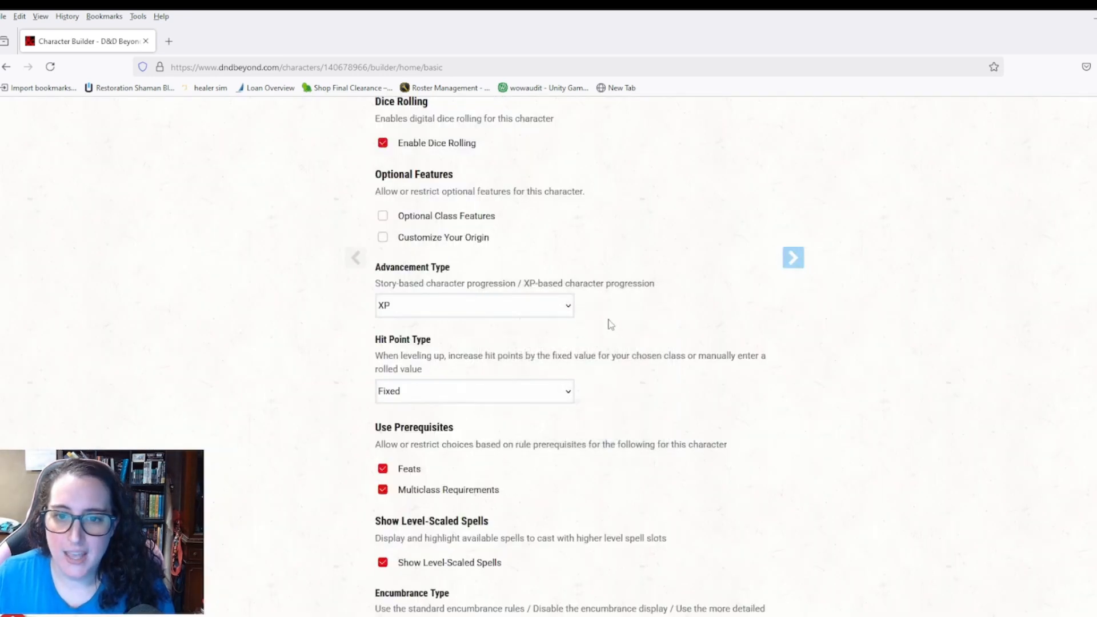
Step: Review the remaining character preferences and set the character privacy to Public
scroll(607, 320, down, 3)
scroll(609, 320, down, 4)
scroll(553, 306, up, 6)
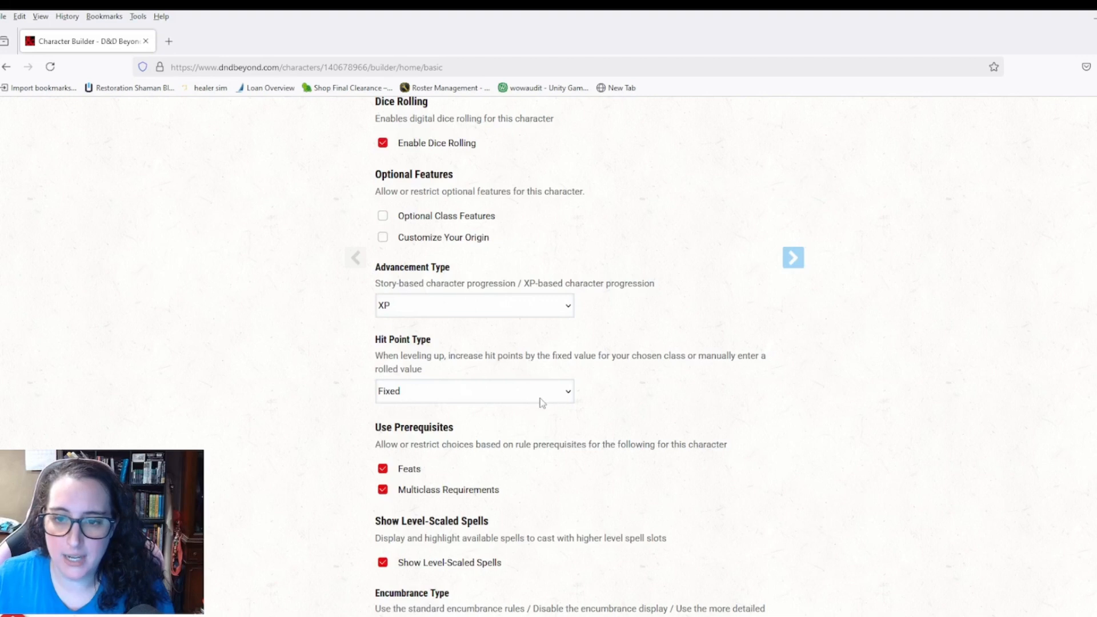
scroll(586, 417, down, 8)
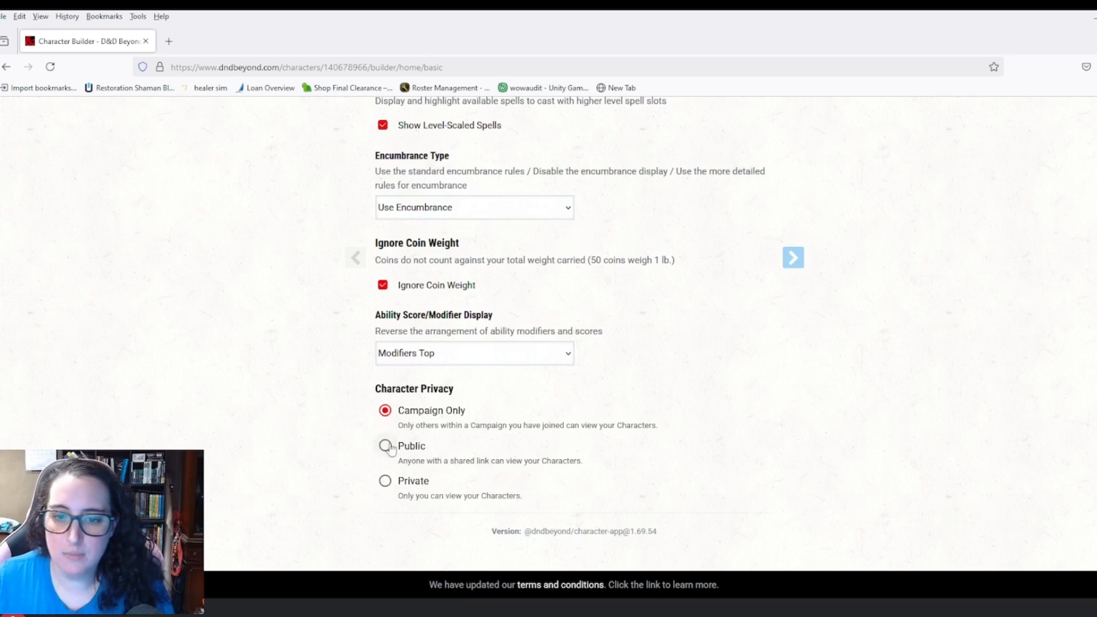
click(431, 445)
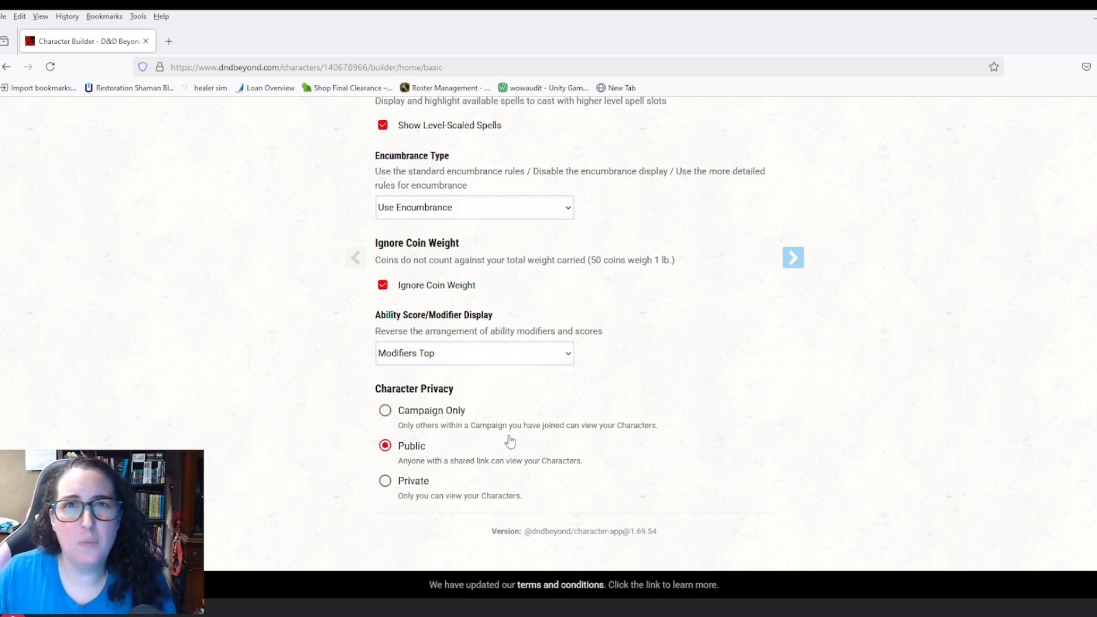
Step: Proceed from the preferences to the class selection and look through the Core Rules class list
scroll(596, 296, up, 15)
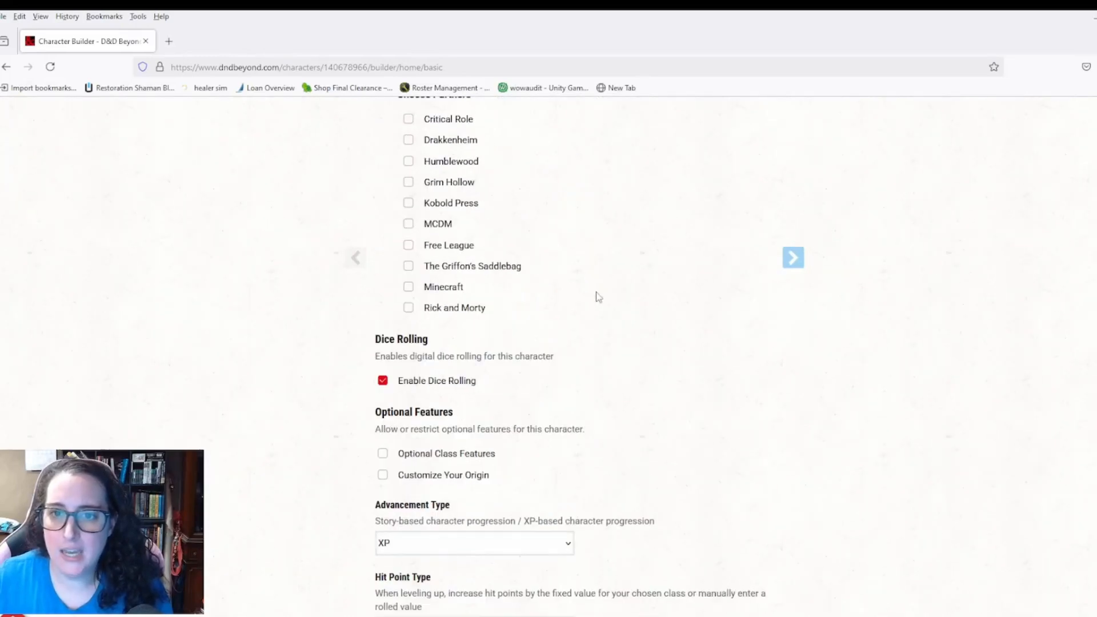
scroll(598, 297, up, 7)
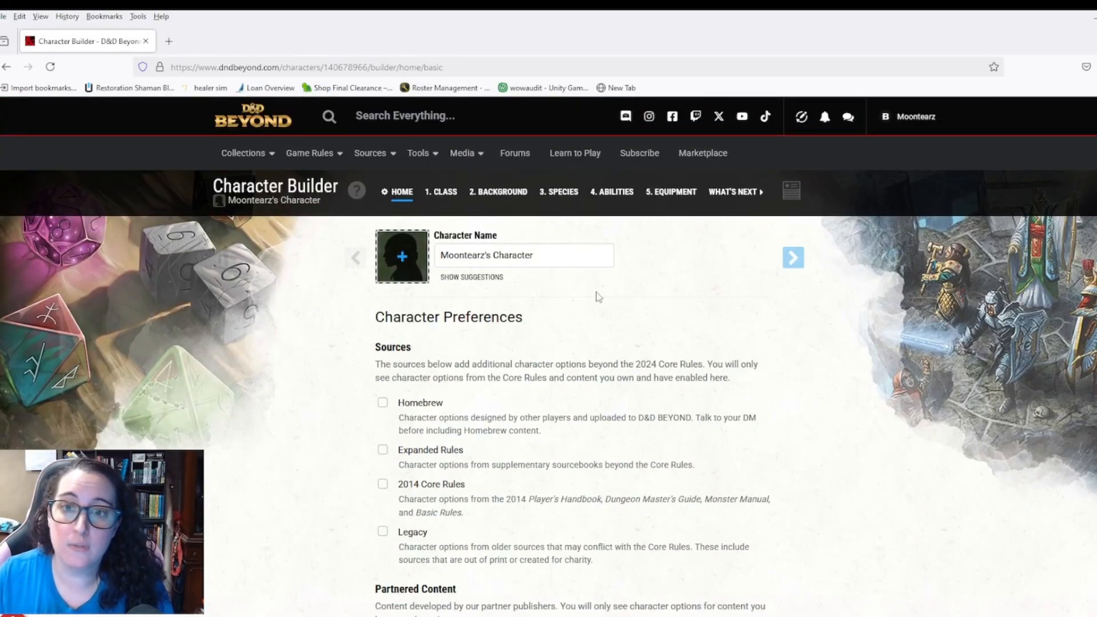
click(793, 257)
scroll(746, 325, down, 4)
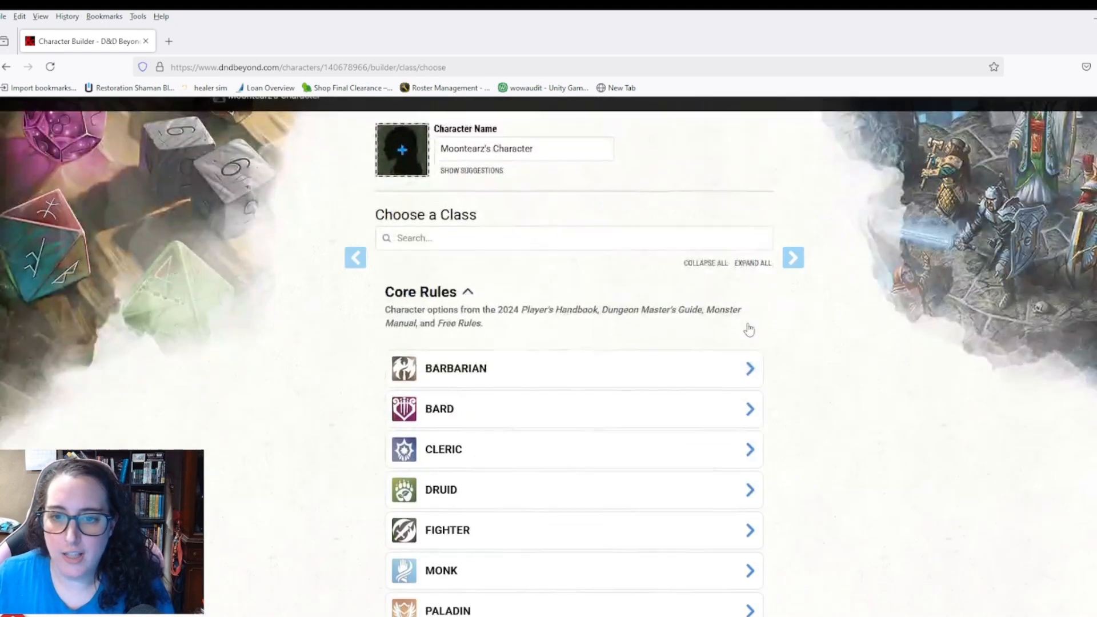
scroll(764, 352, down, 1)
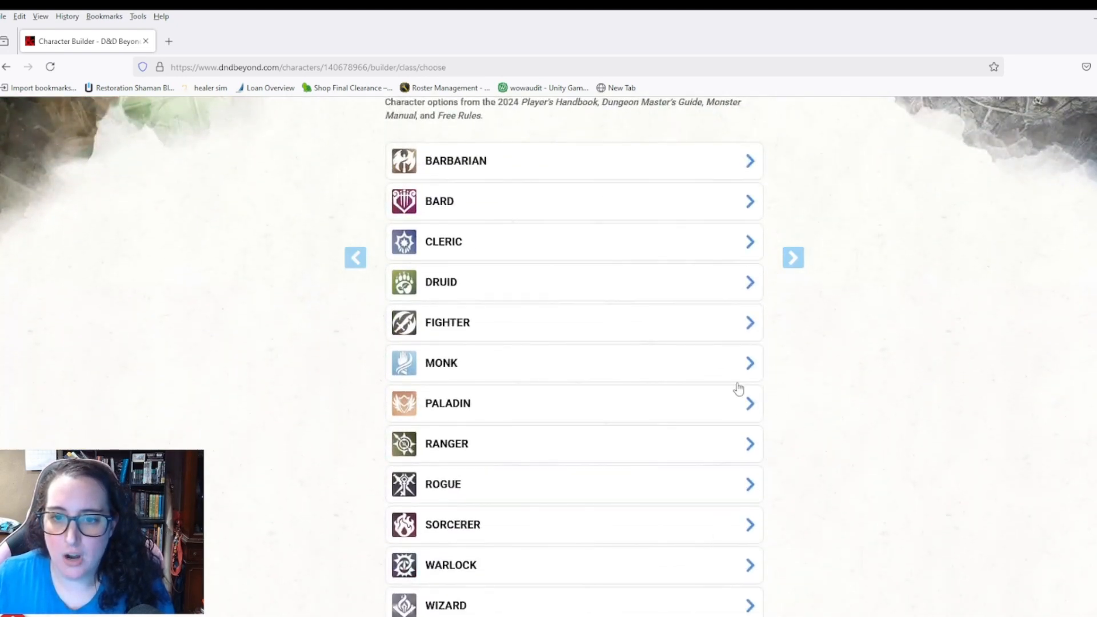
scroll(797, 427, down, 4)
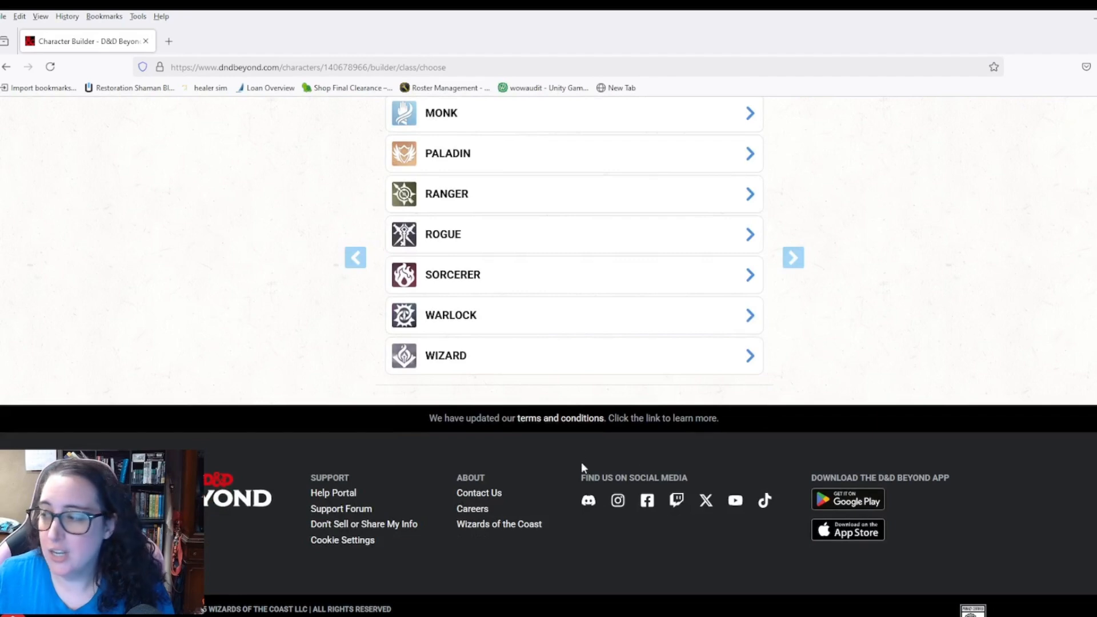
scroll(775, 403, up, 9)
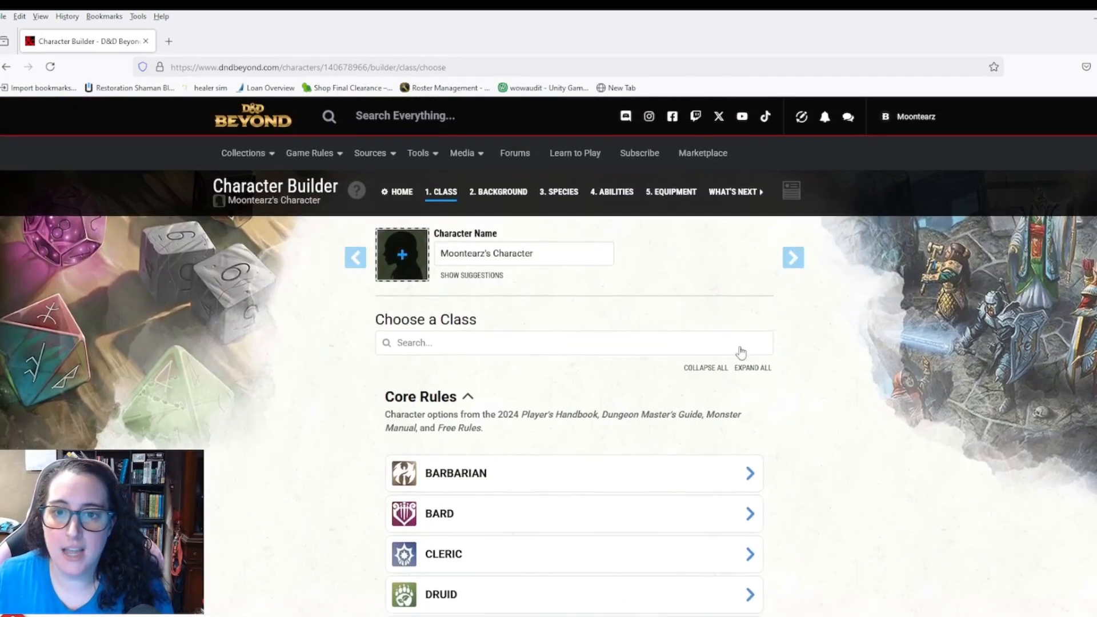
Step: Recheck the source settings in the character preferences, then return to the class selection and review the available classes
click(402, 193)
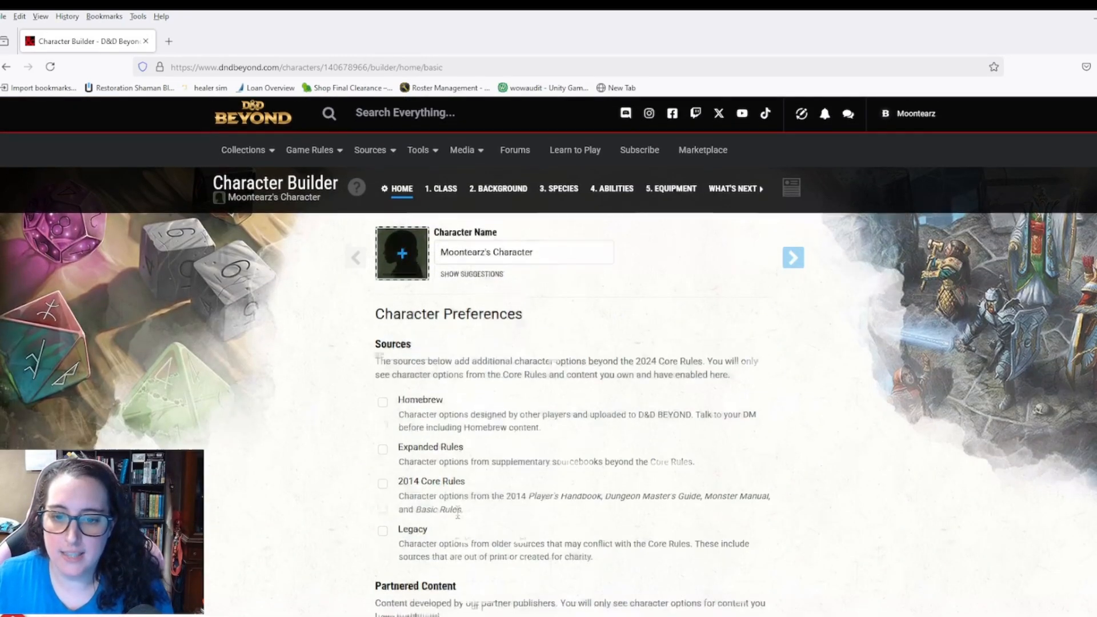
scroll(378, 502, down, 2)
scroll(460, 463, up, 2)
click(443, 194)
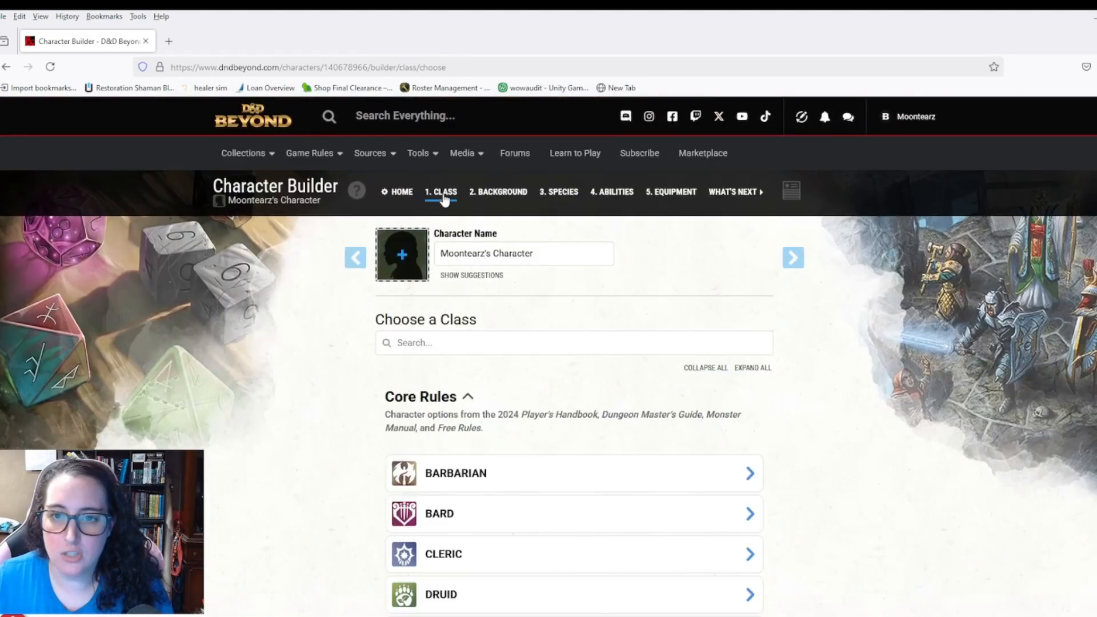
scroll(650, 441, down, 6)
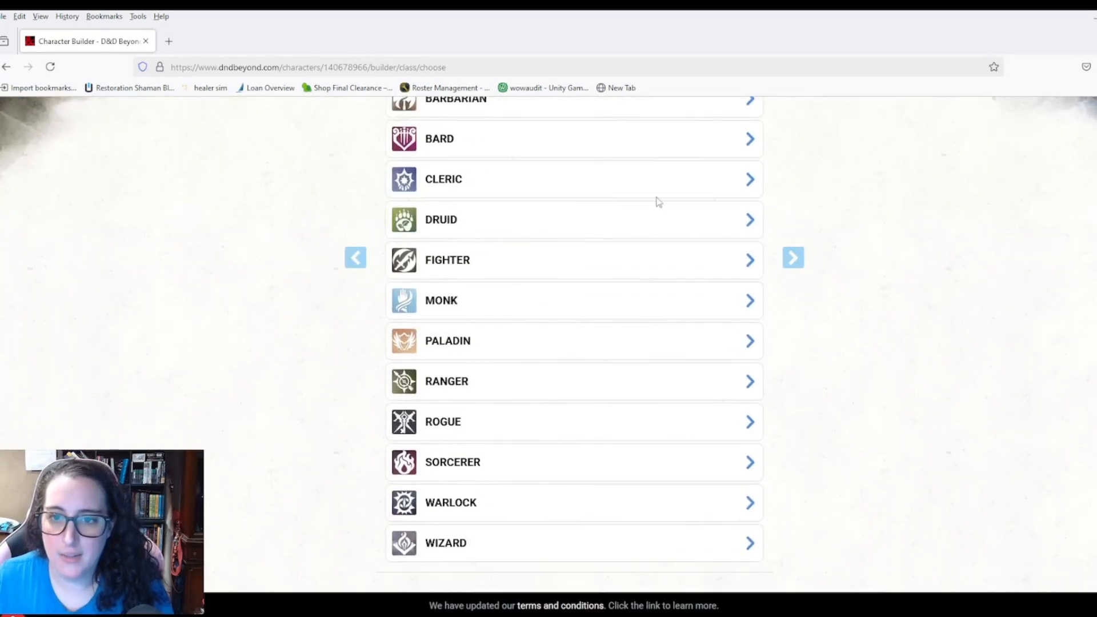
scroll(678, 424, up, 6)
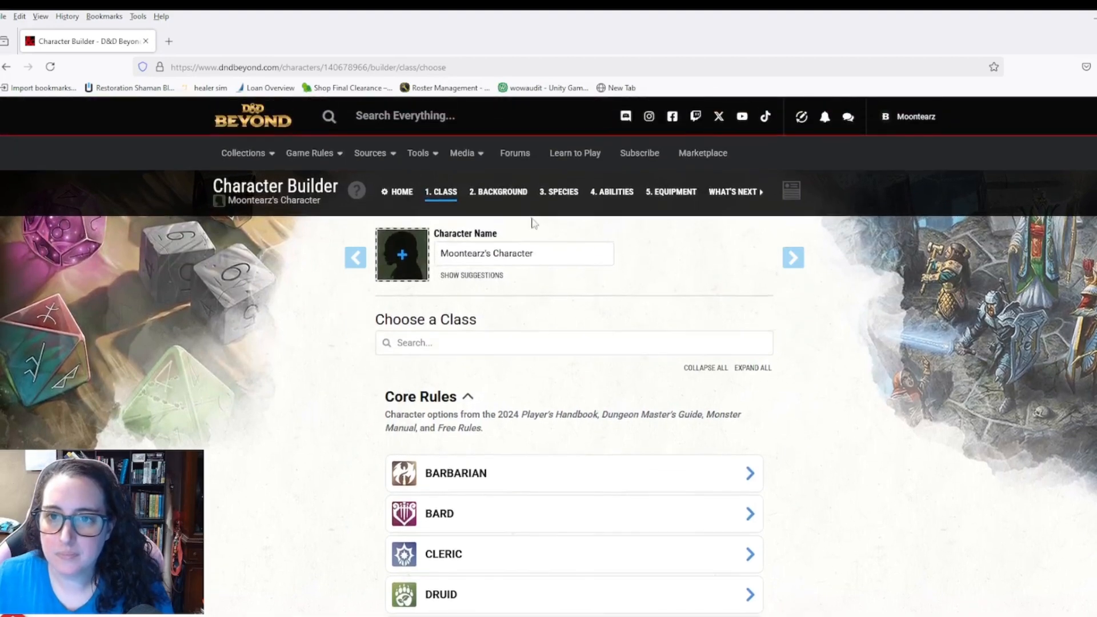
Step: Go to the background stage and look through the available Core Rules background options
click(501, 193)
scroll(711, 441, down, 1)
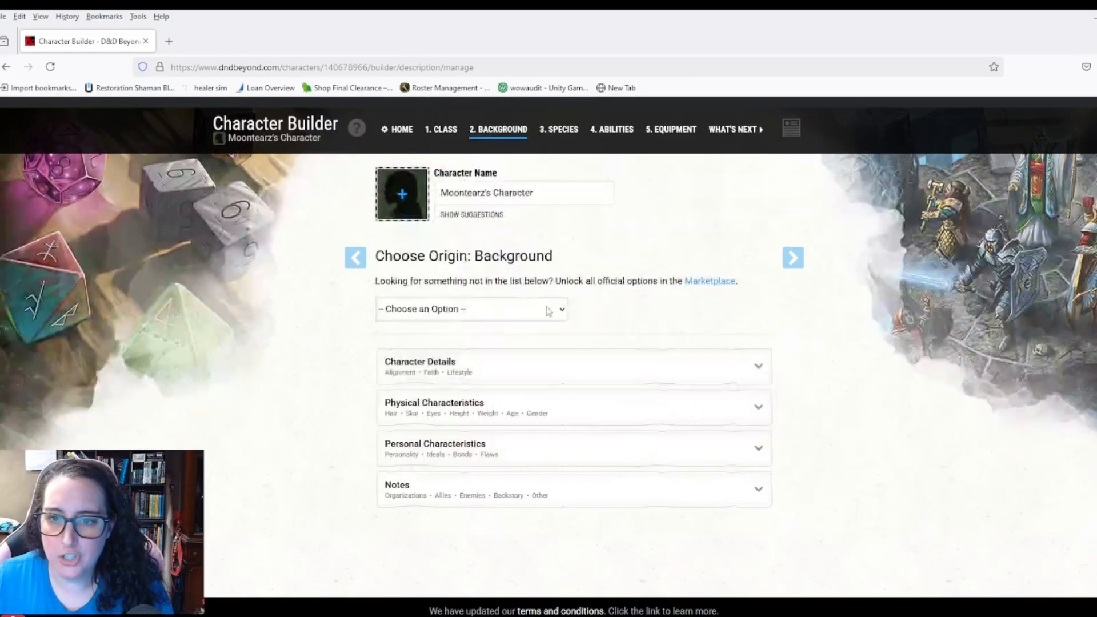
click(546, 309)
scroll(514, 409, down, 1)
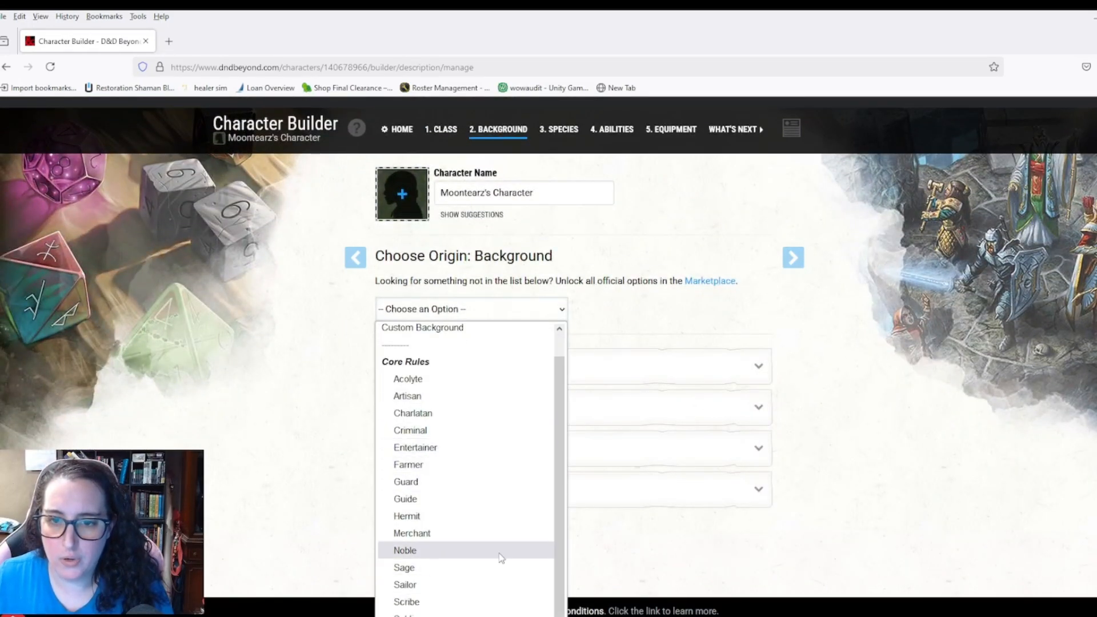
scroll(500, 543, up, 1)
scroll(488, 474, down, 1)
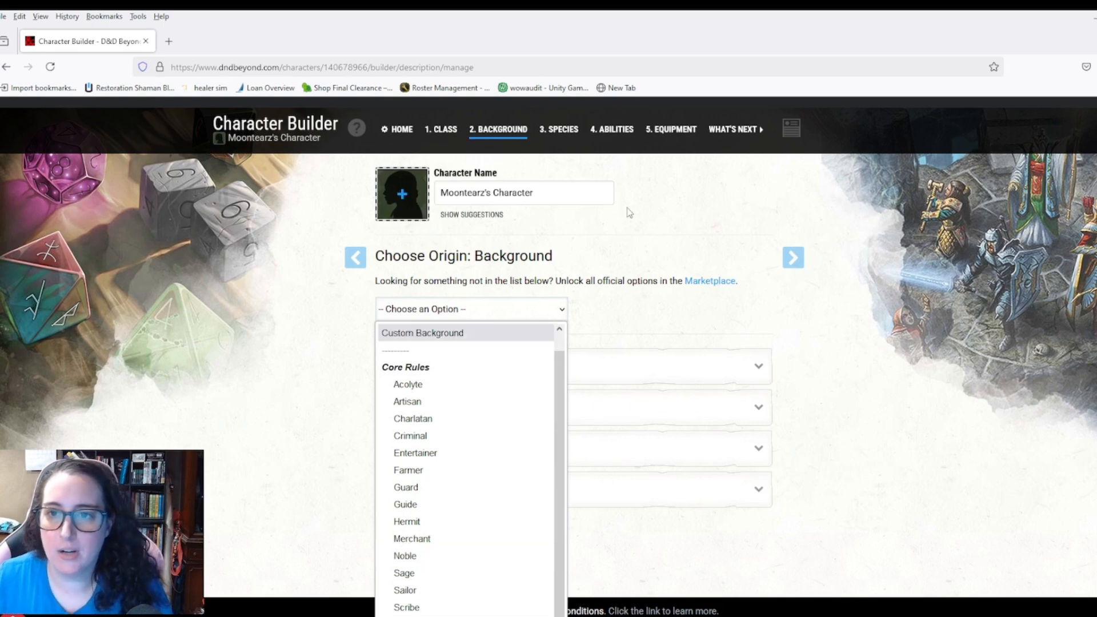
Step: Go to the species stage and look through the Core Rules species list
click(569, 138)
scroll(847, 336, down, 5)
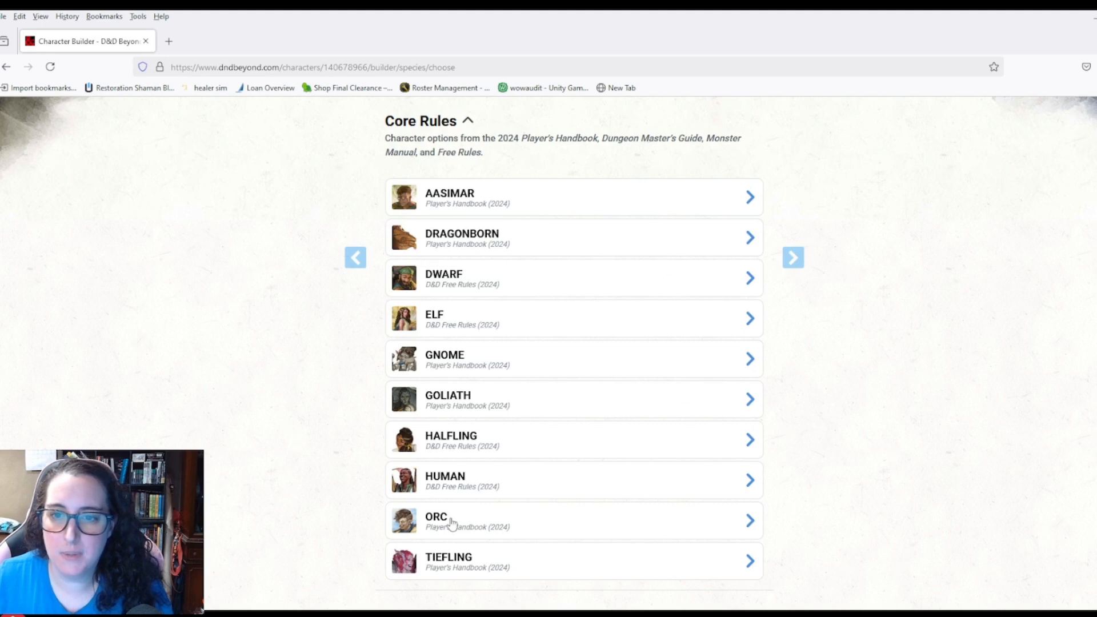
scroll(544, 478, up, 5)
scroll(547, 475, up, 1)
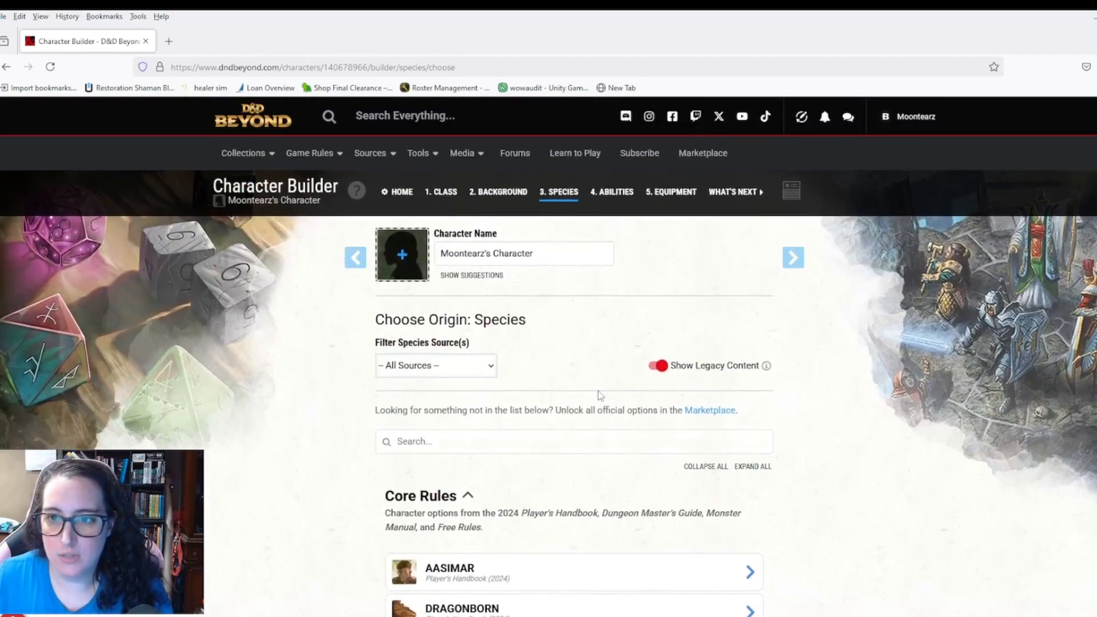
Step: Go to the abilities stage, try Point Buy, and set the ability score generation method to Manual/Rolled
click(623, 197)
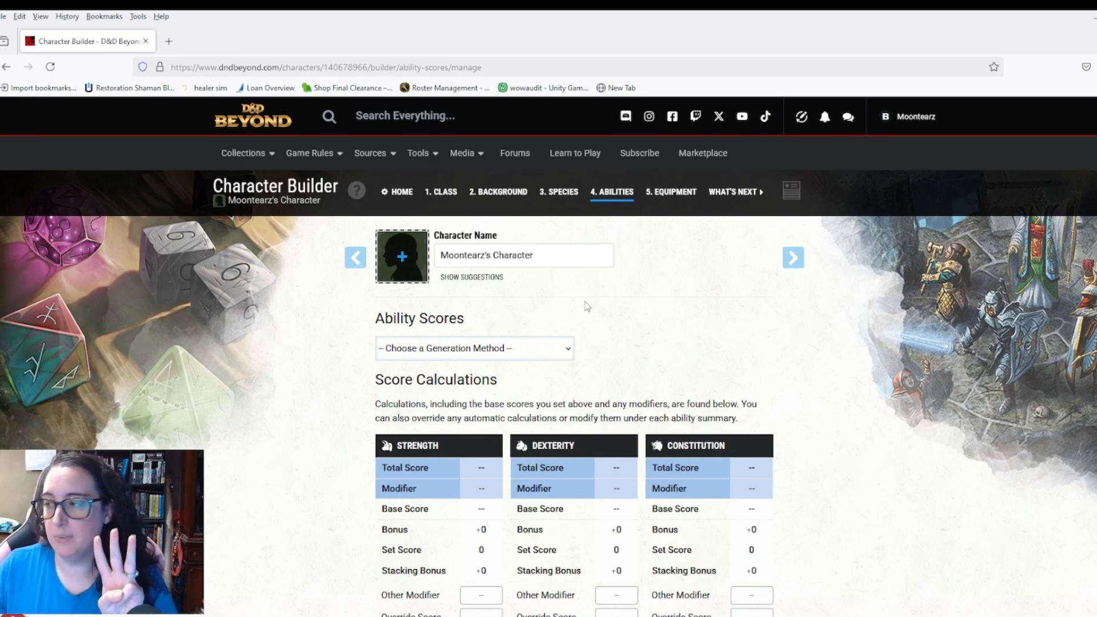
scroll(603, 307, down, 1)
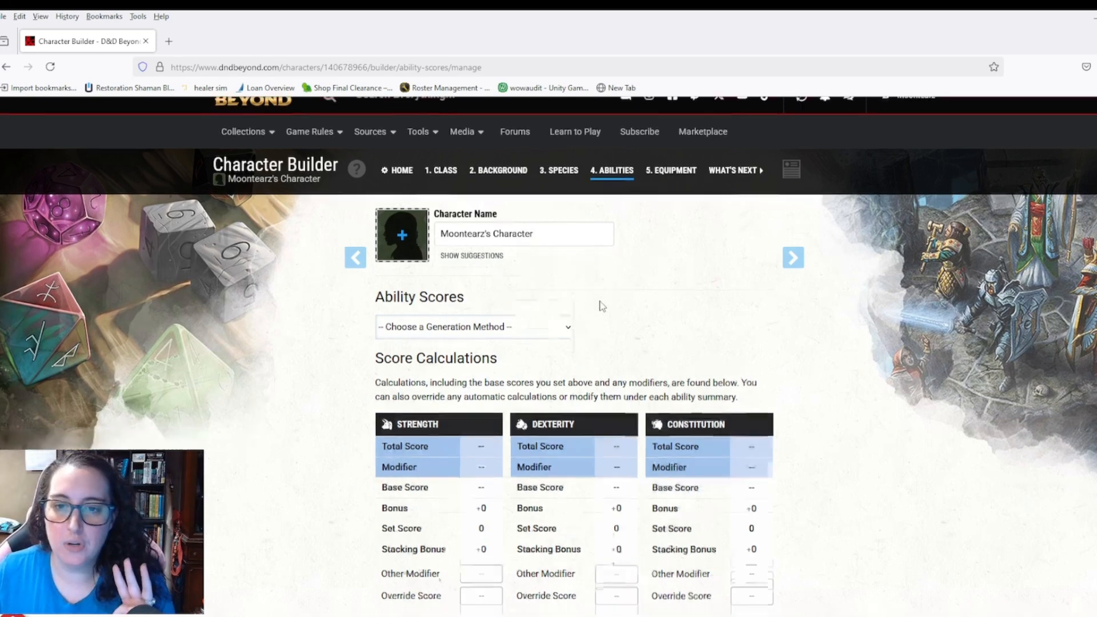
click(572, 293)
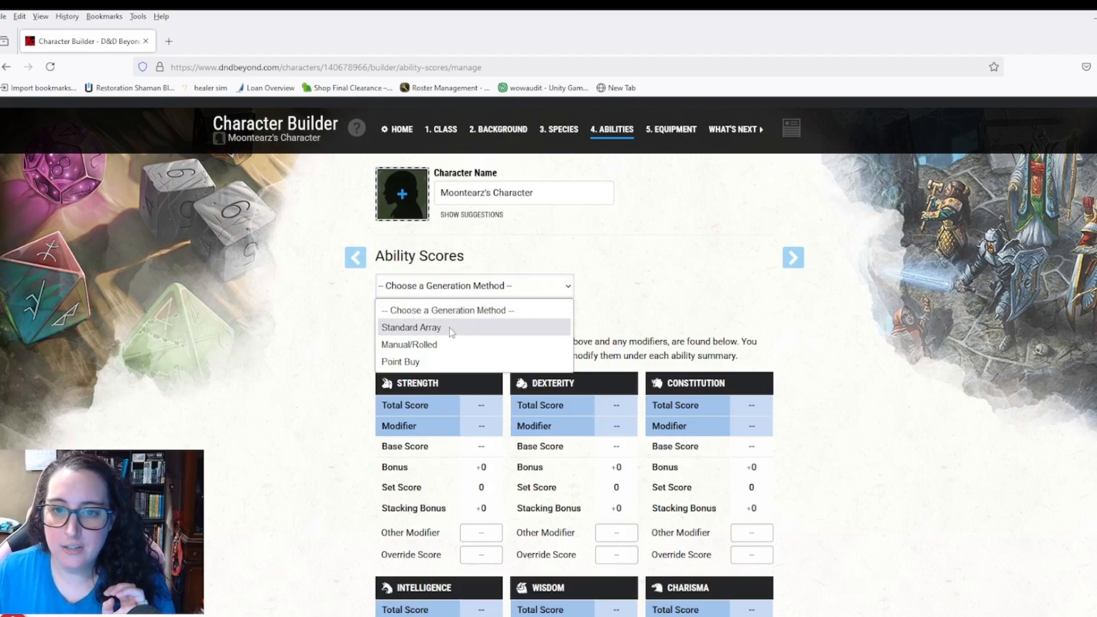
click(438, 361)
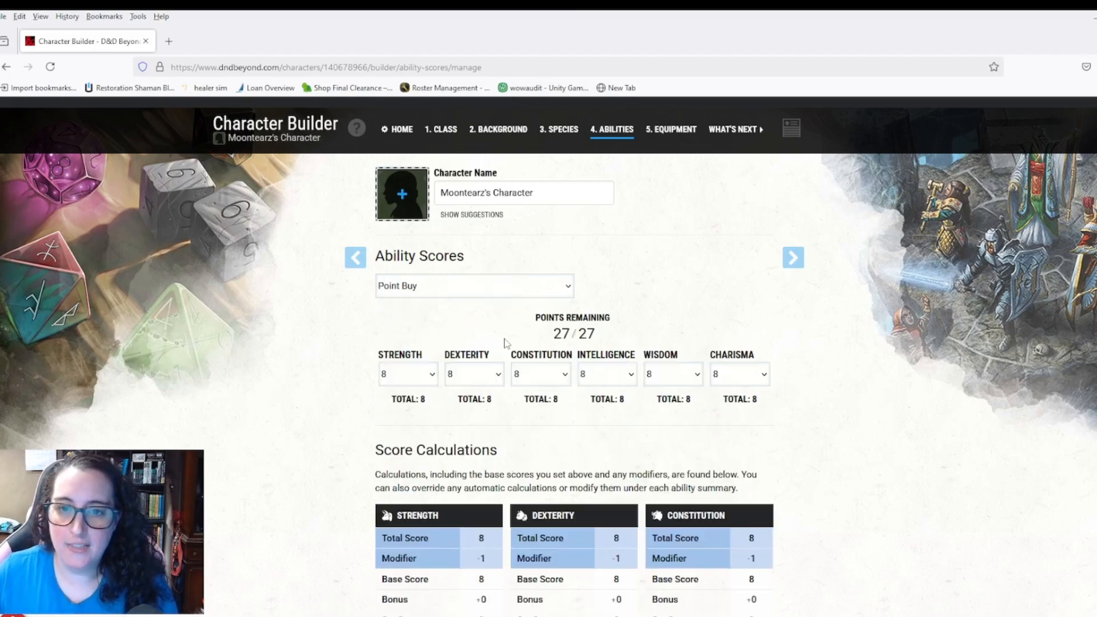
scroll(476, 415, down, 3)
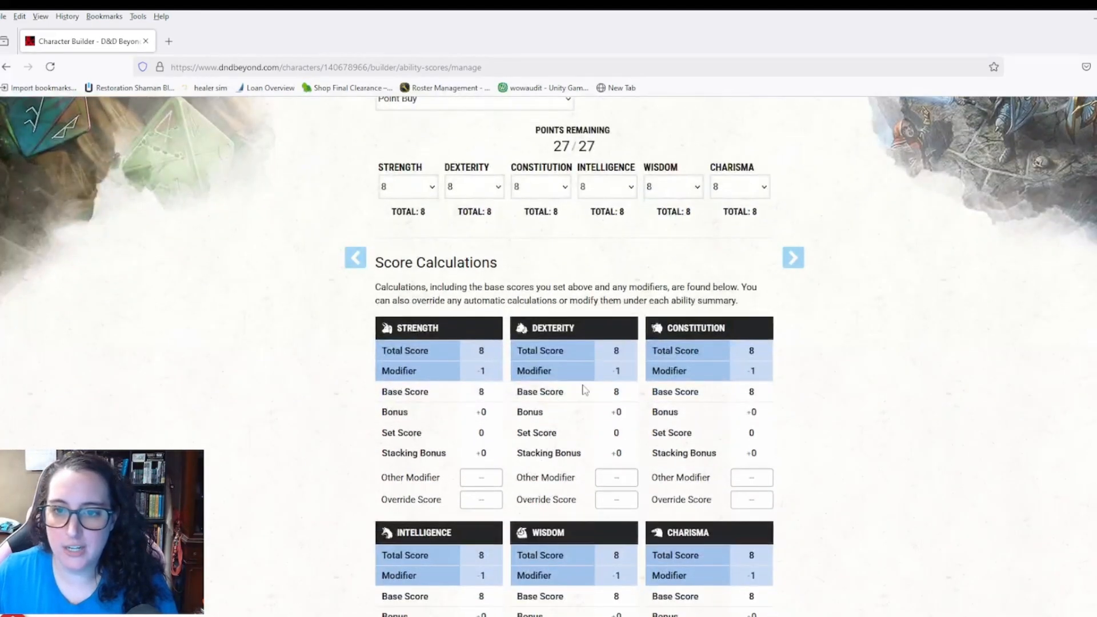
scroll(573, 395, up, 3)
click(560, 292)
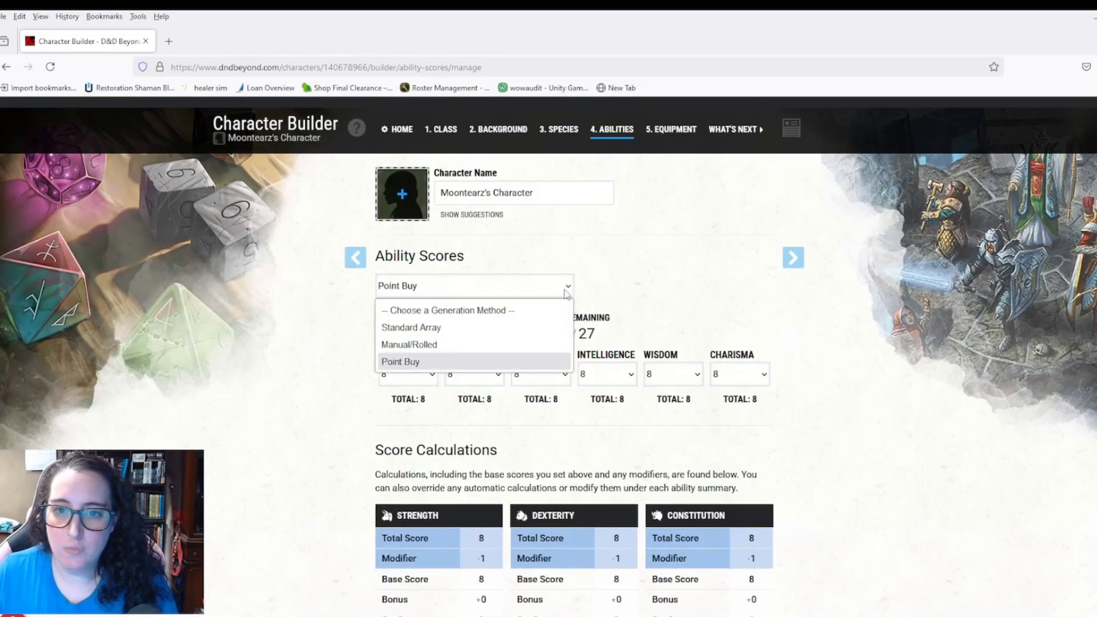
click(462, 355)
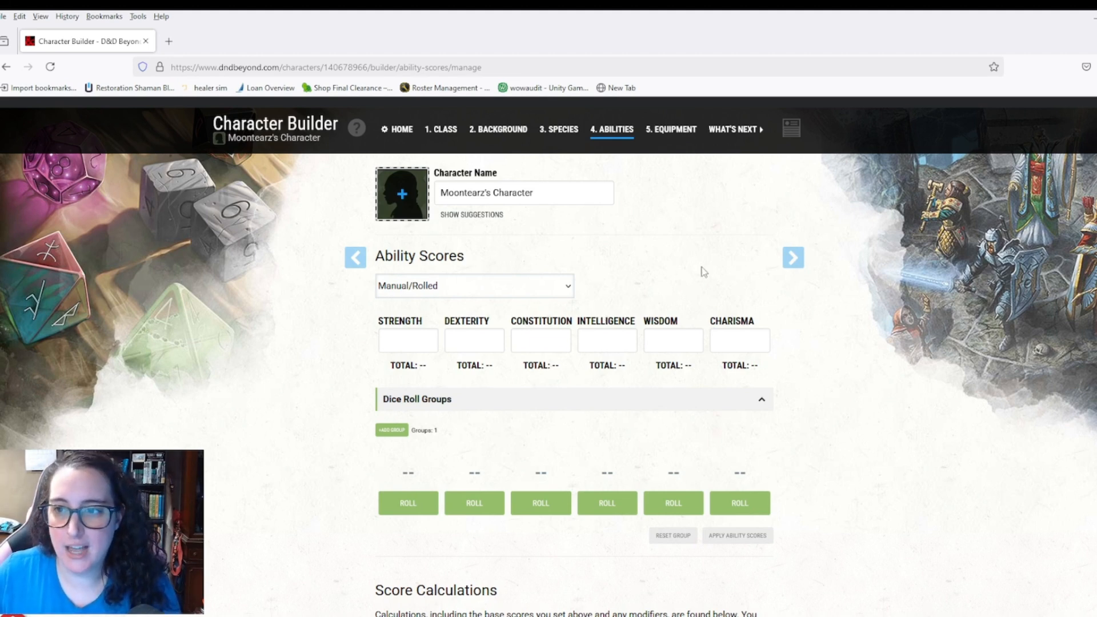
Step: Look at the equipment stage, then return to the class stage and add Barbarian as the character's class
click(793, 258)
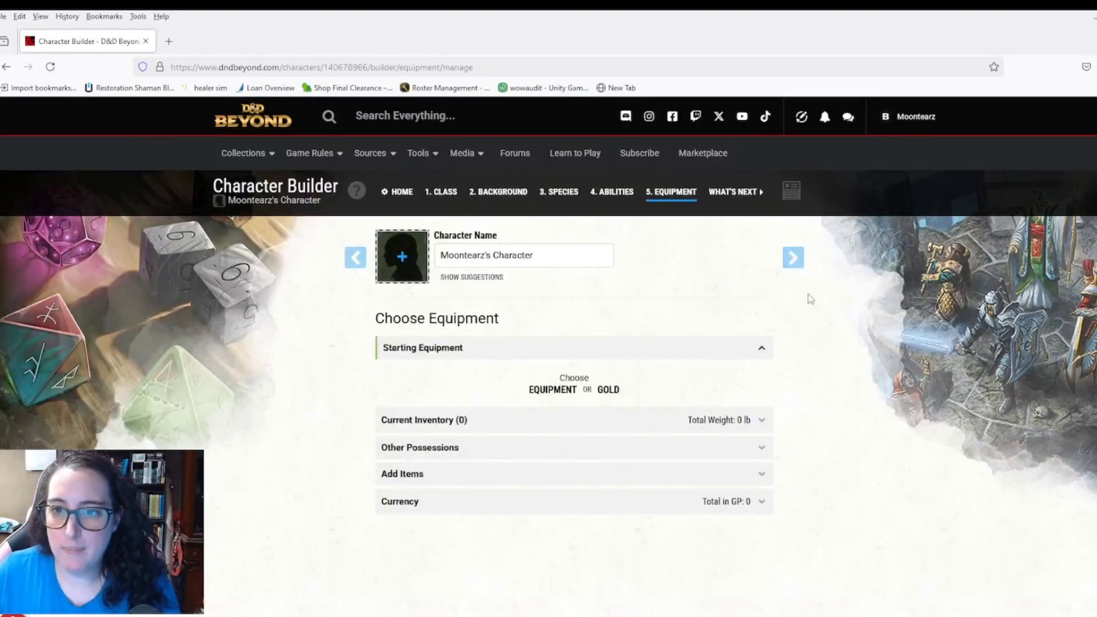
click(430, 191)
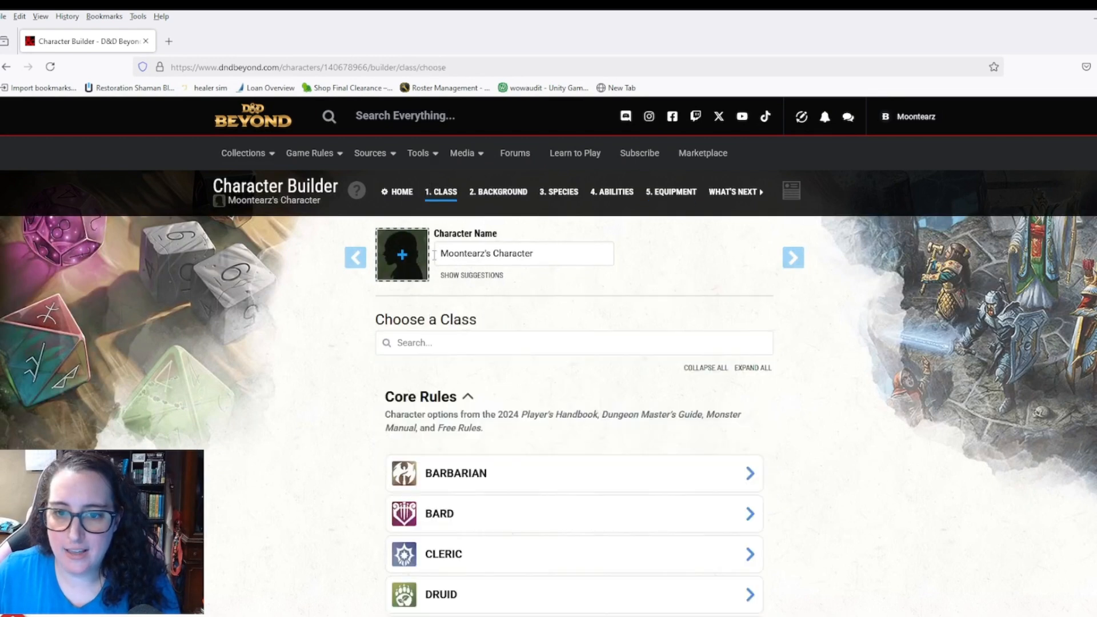
click(463, 480)
click(680, 552)
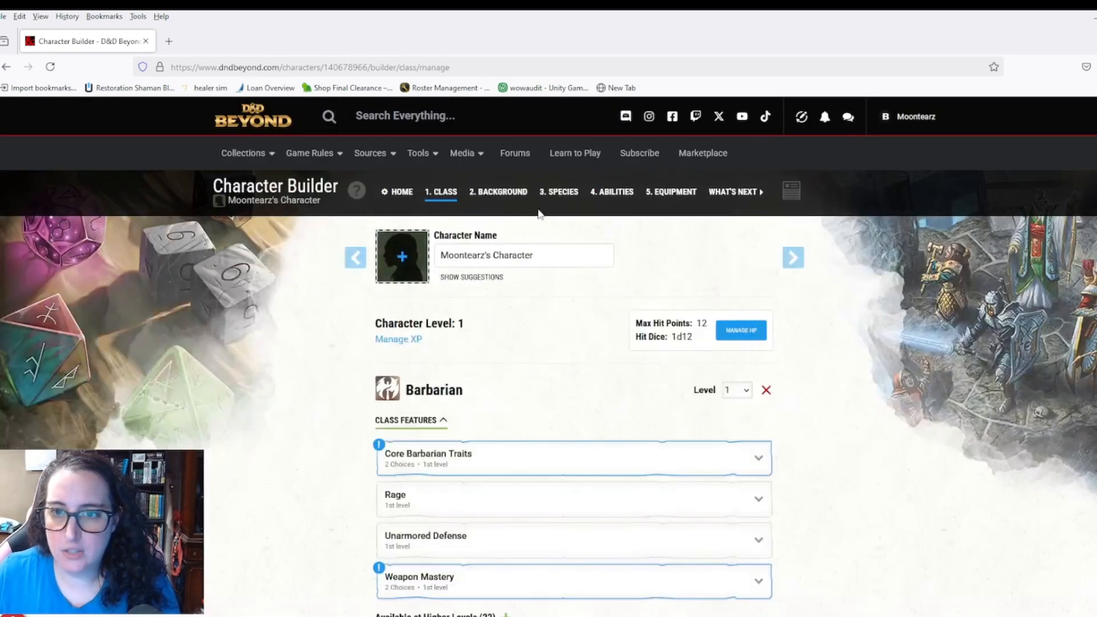
Step: Set the character's background to Soldier and look over its proficiencies, feat and ability score sections
click(516, 195)
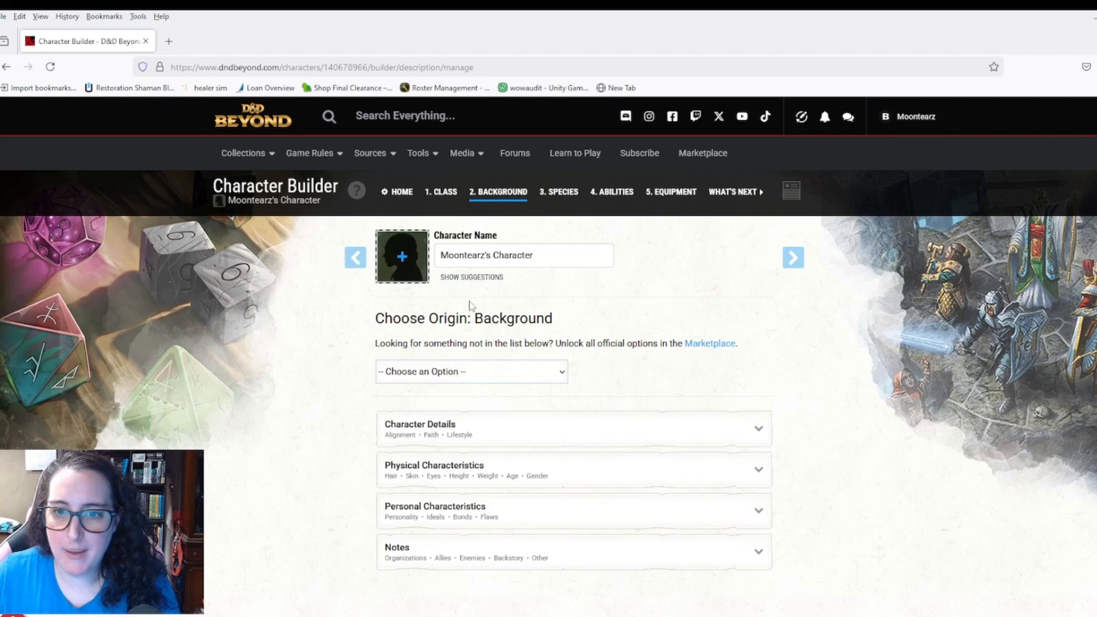
click(502, 376)
scroll(468, 600, down, 3)
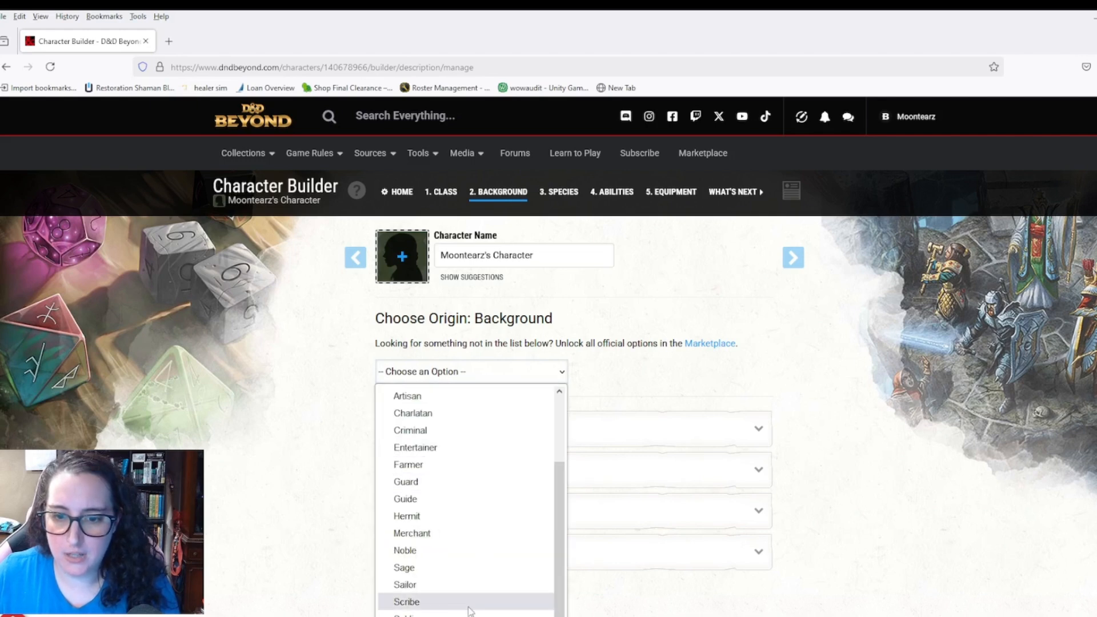
click(470, 615)
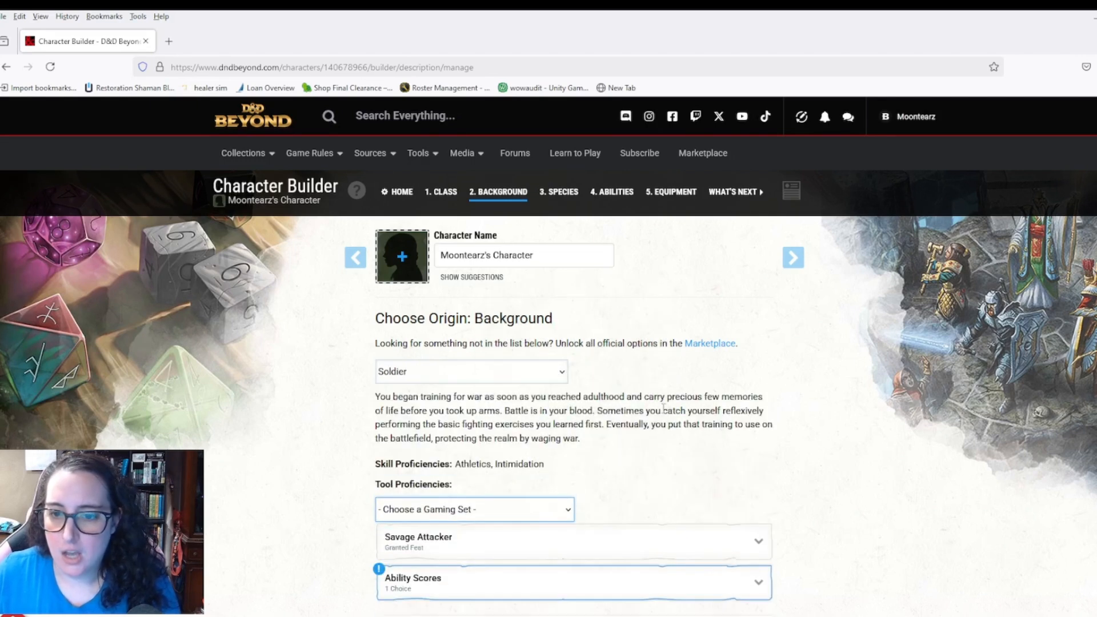
scroll(663, 407, down, 4)
scroll(671, 332, up, 4)
Step: Add starting equipment using Barbarian option A with the Greataxe, 4 Handaxes, Explorer's Pack and 15 GP, and Soldier option B with 50 GP
click(671, 200)
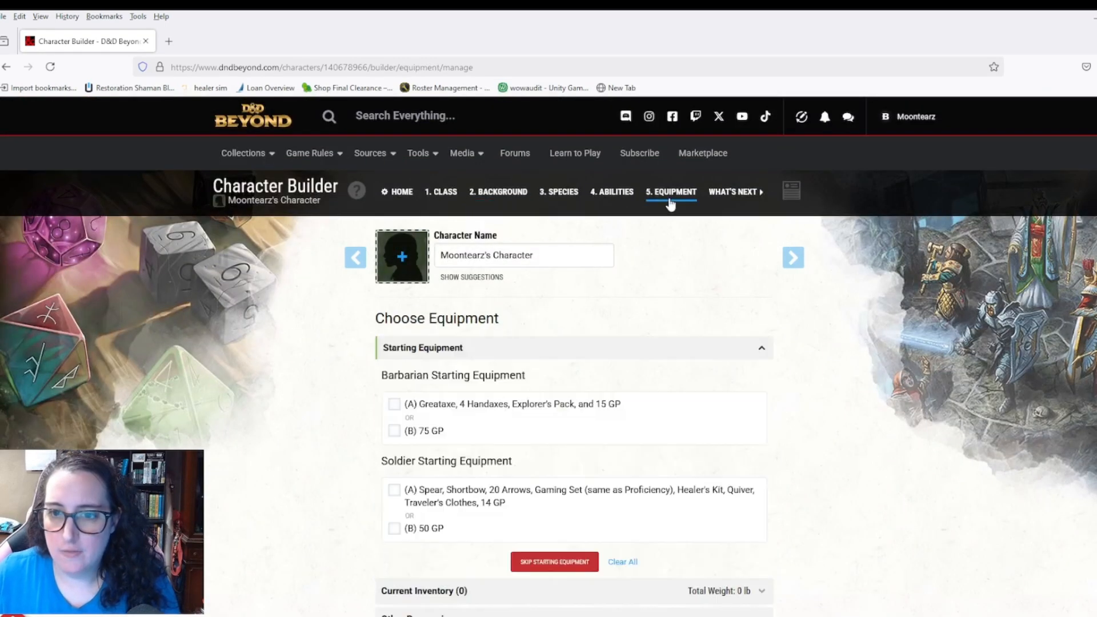
scroll(743, 343, down, 4)
scroll(818, 360, up, 2)
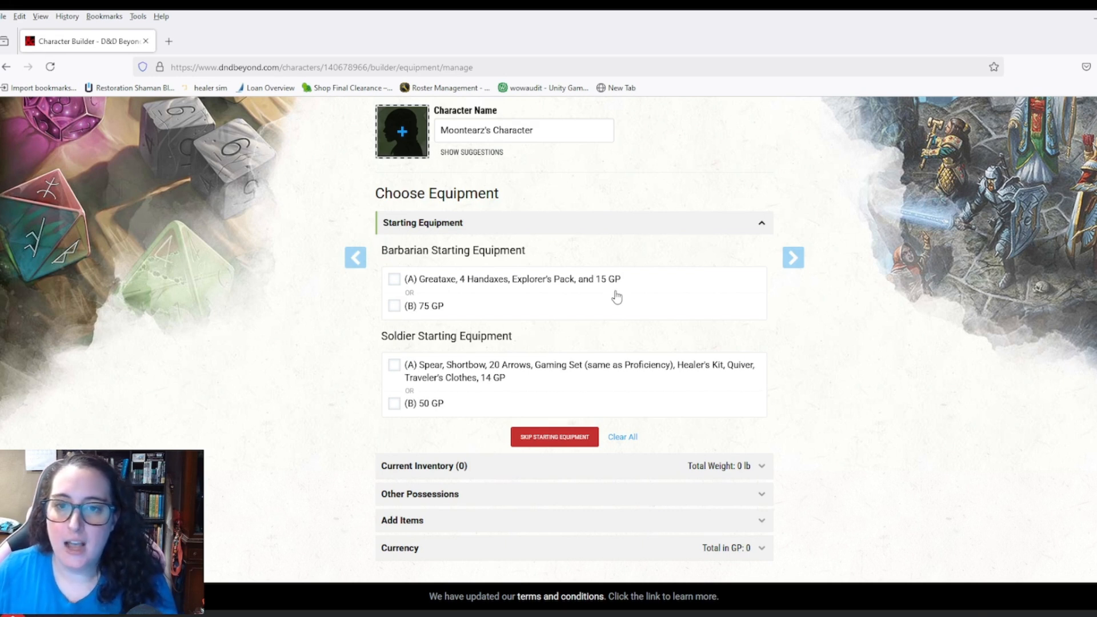
click(395, 280)
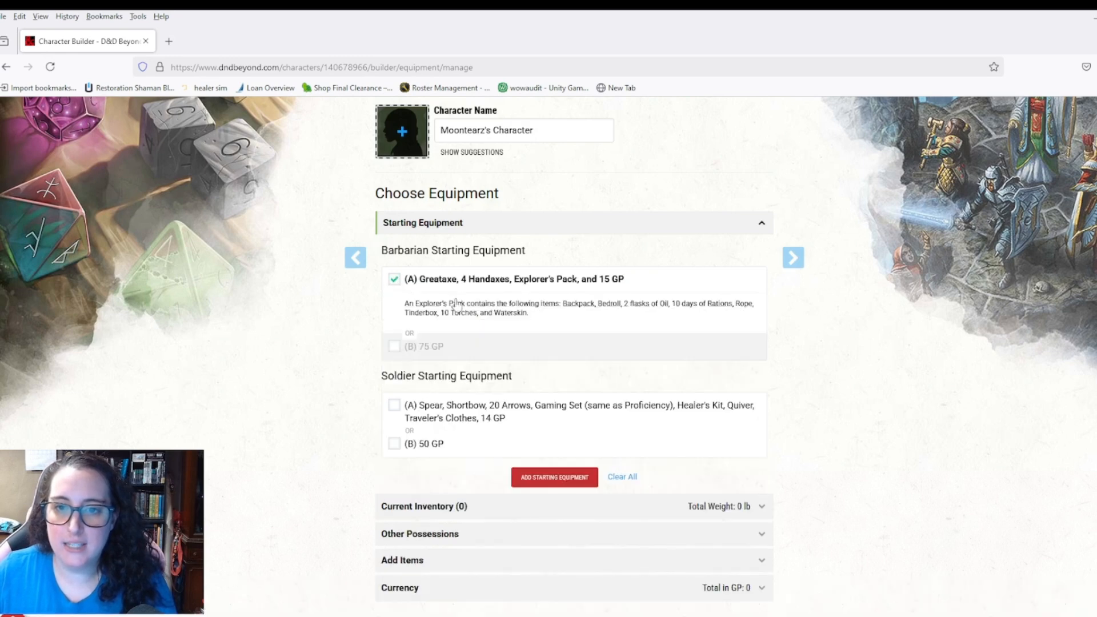
scroll(605, 324, down, 1)
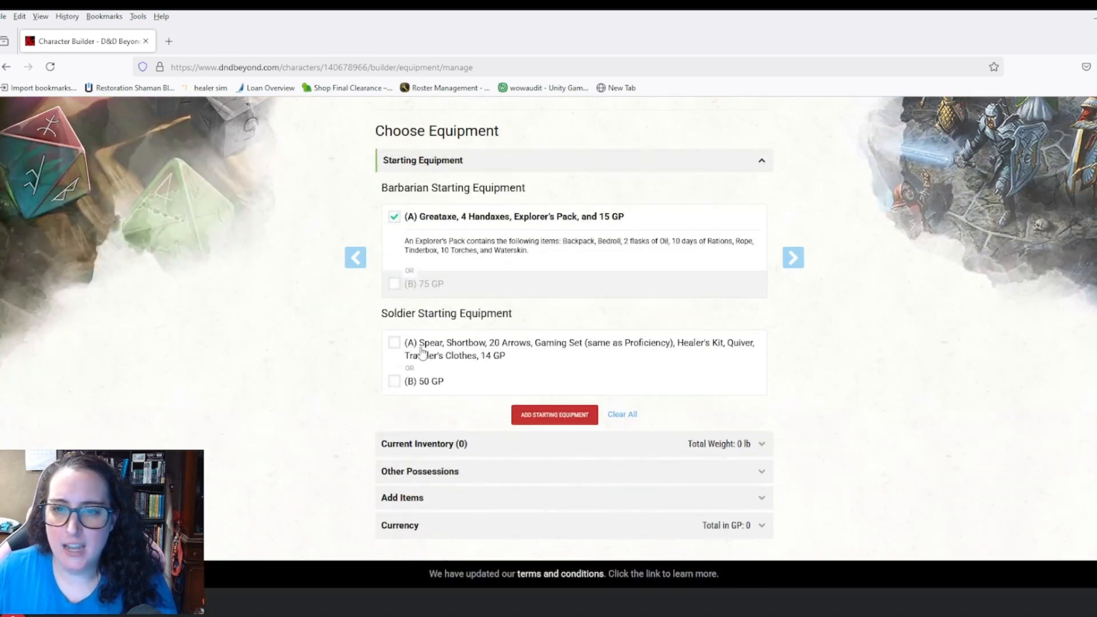
click(395, 382)
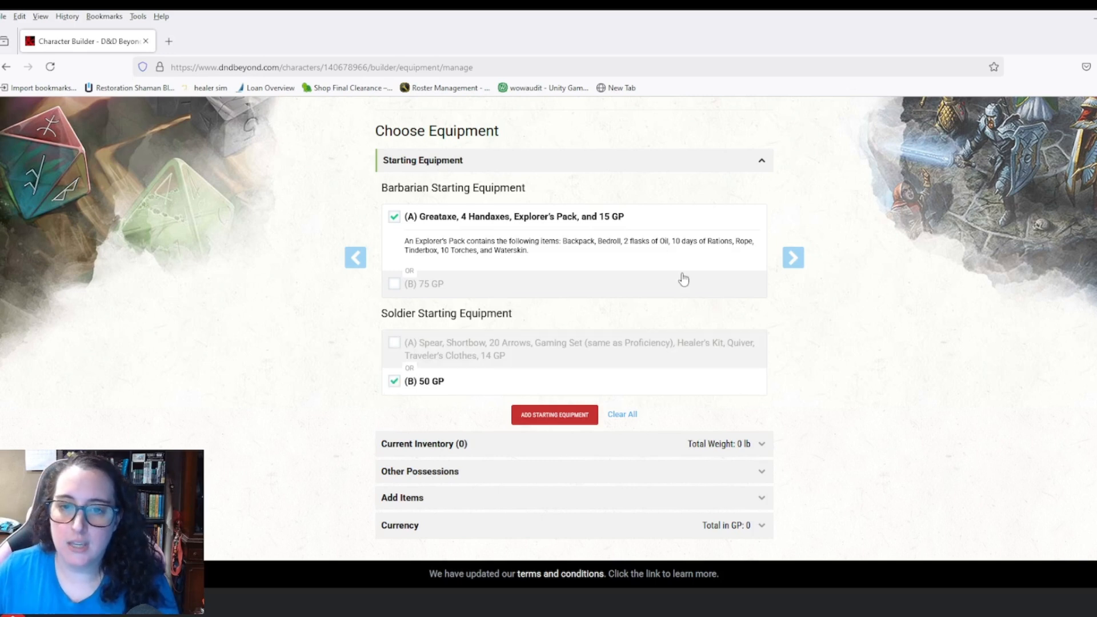
click(563, 416)
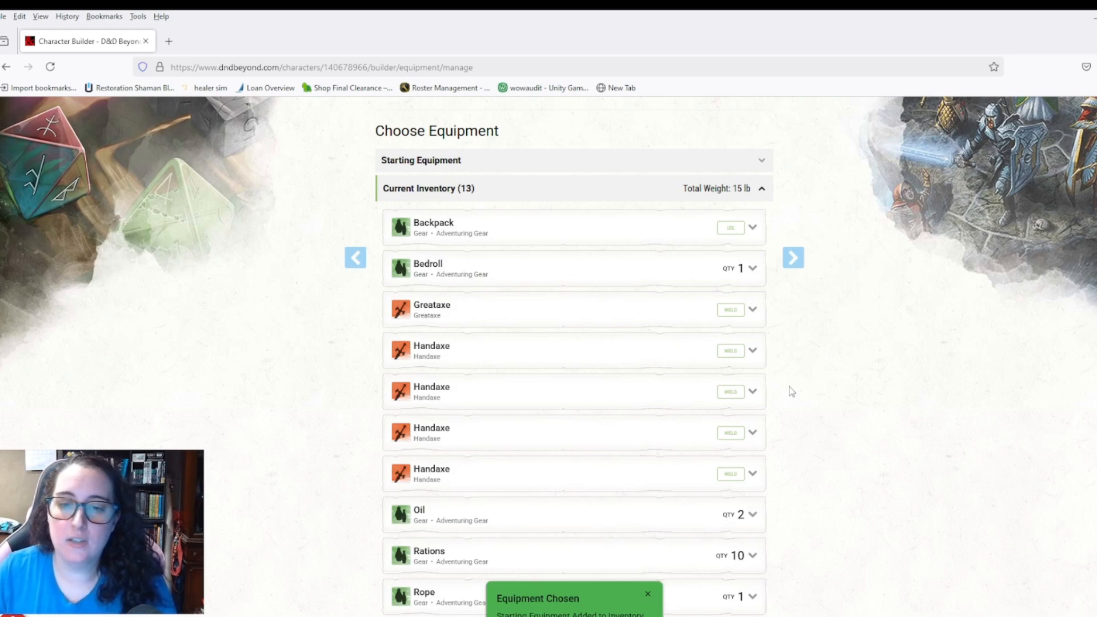
scroll(790, 357, up, 4)
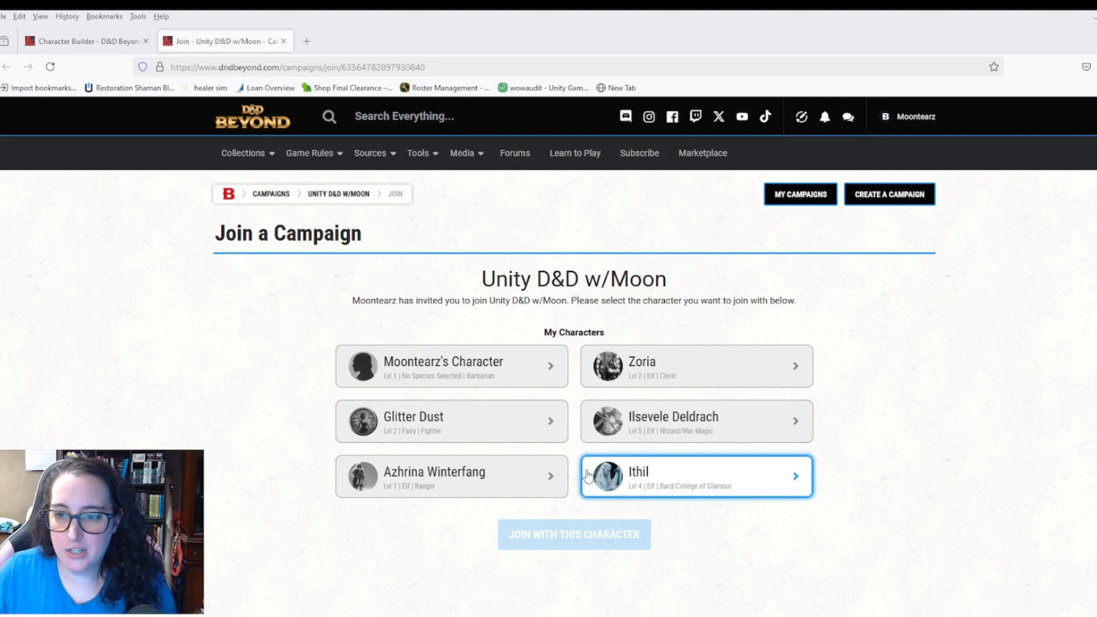
Step: Join the Unity D&D w/Moon campaign with the character Ithil and open Ithil's sheet from the campaign's active characters
click(695, 488)
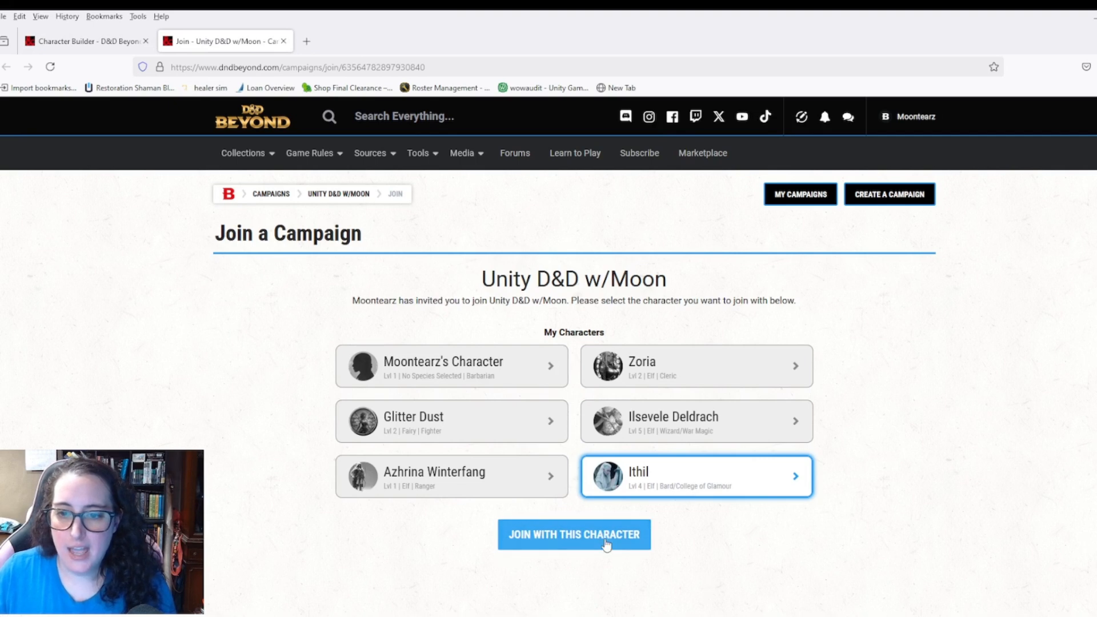
click(537, 541)
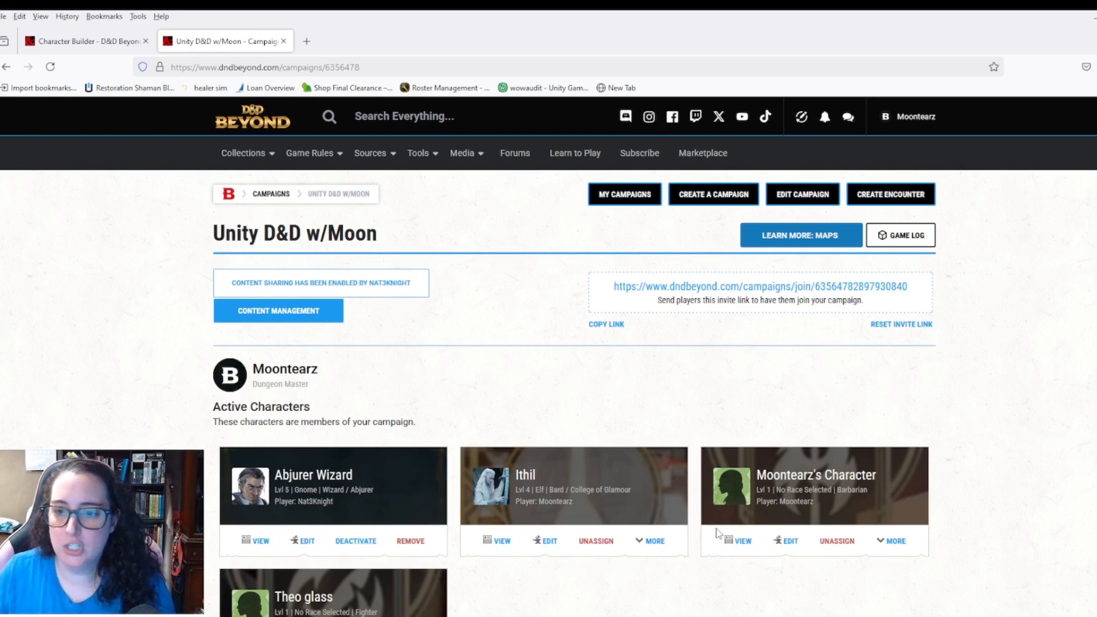
scroll(559, 483, down, 1)
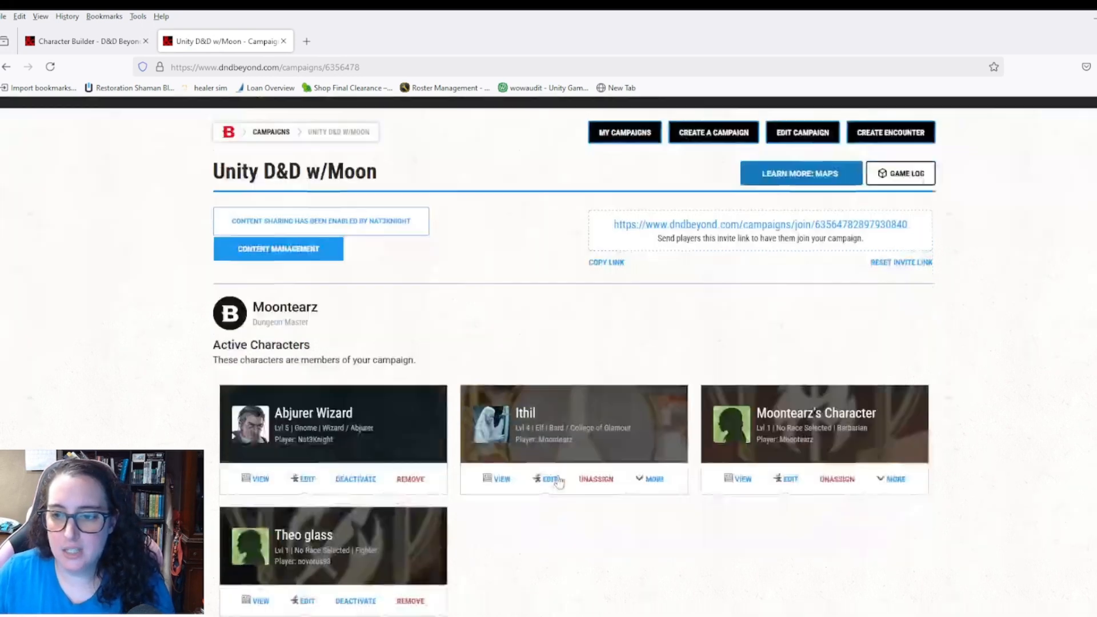
scroll(559, 483, down, 1)
click(503, 419)
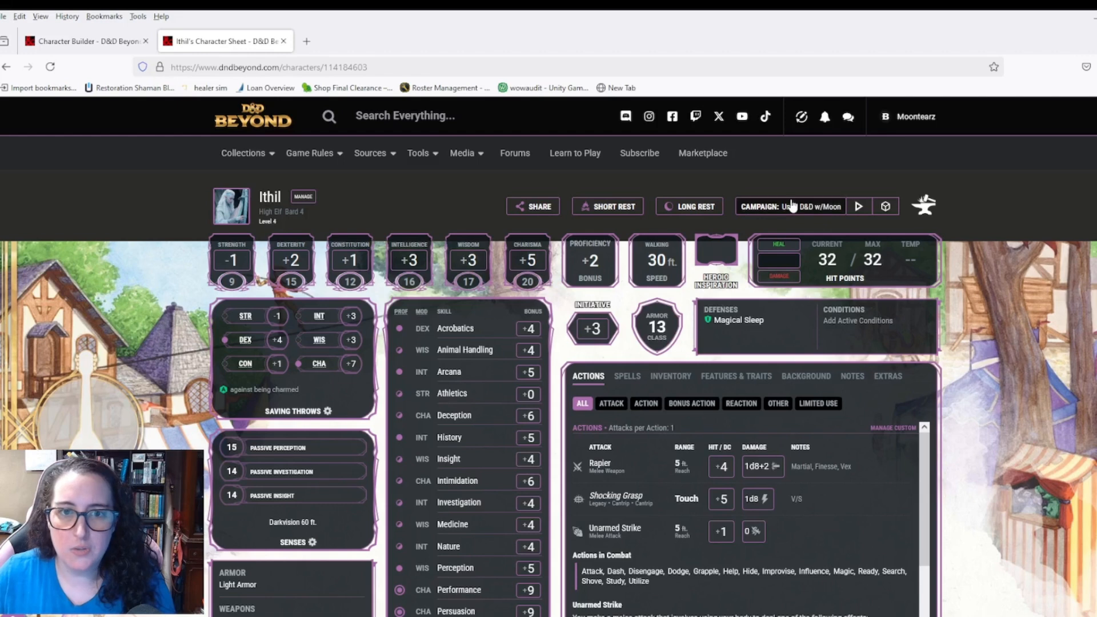
Step: Open the unfinished Barbarian in the character builder from the character collection and look at its XP management options
mouse_move(262, 160)
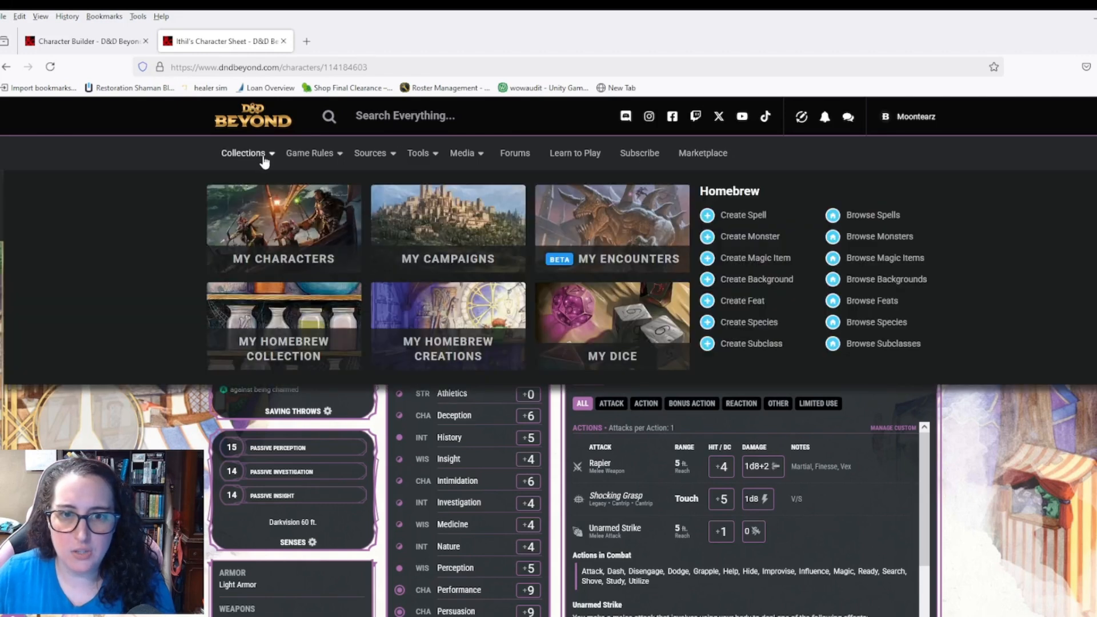
click(289, 245)
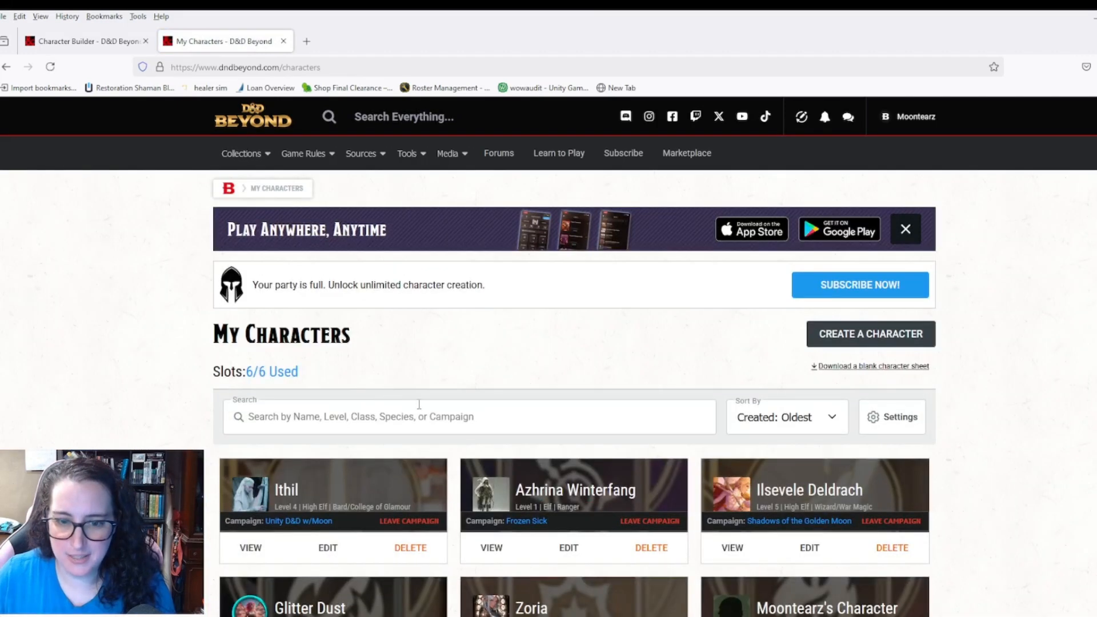
scroll(480, 497, down, 2)
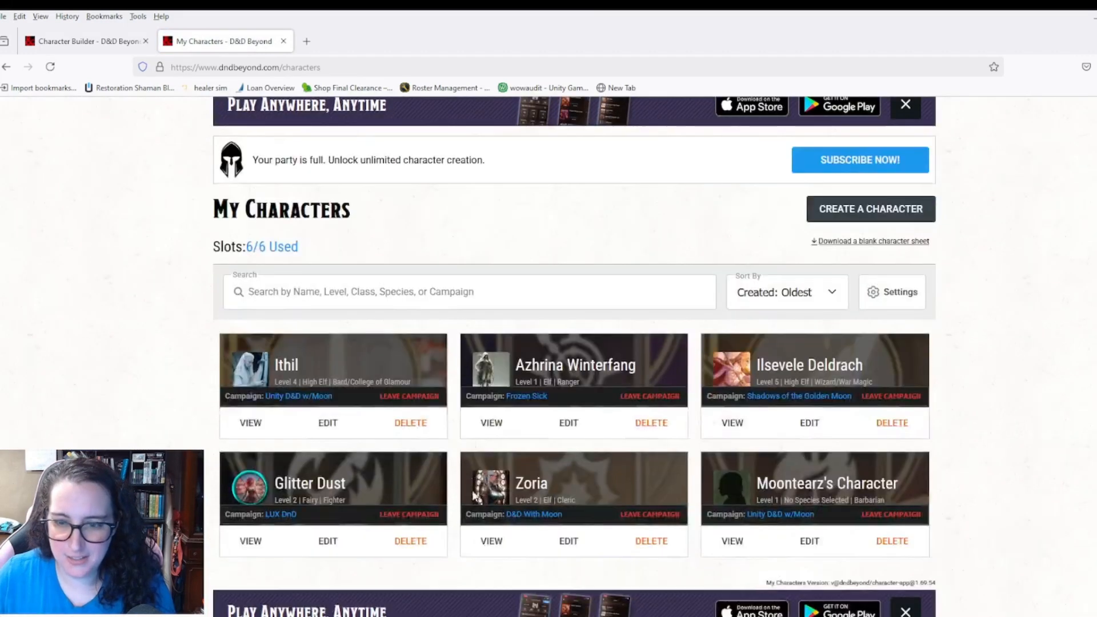
click(732, 543)
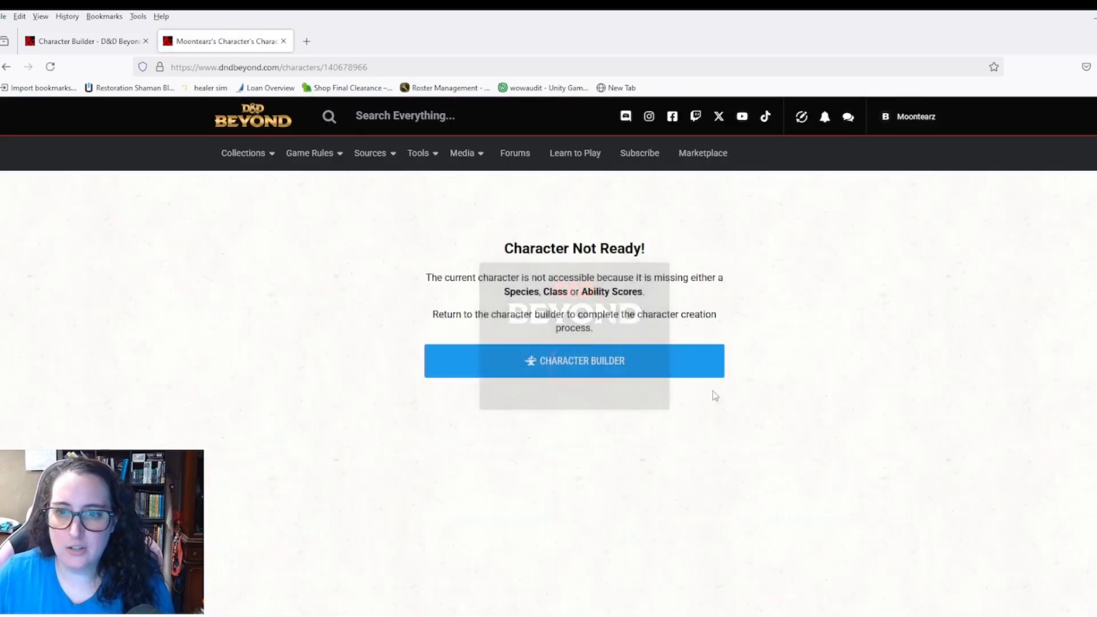
click(598, 364)
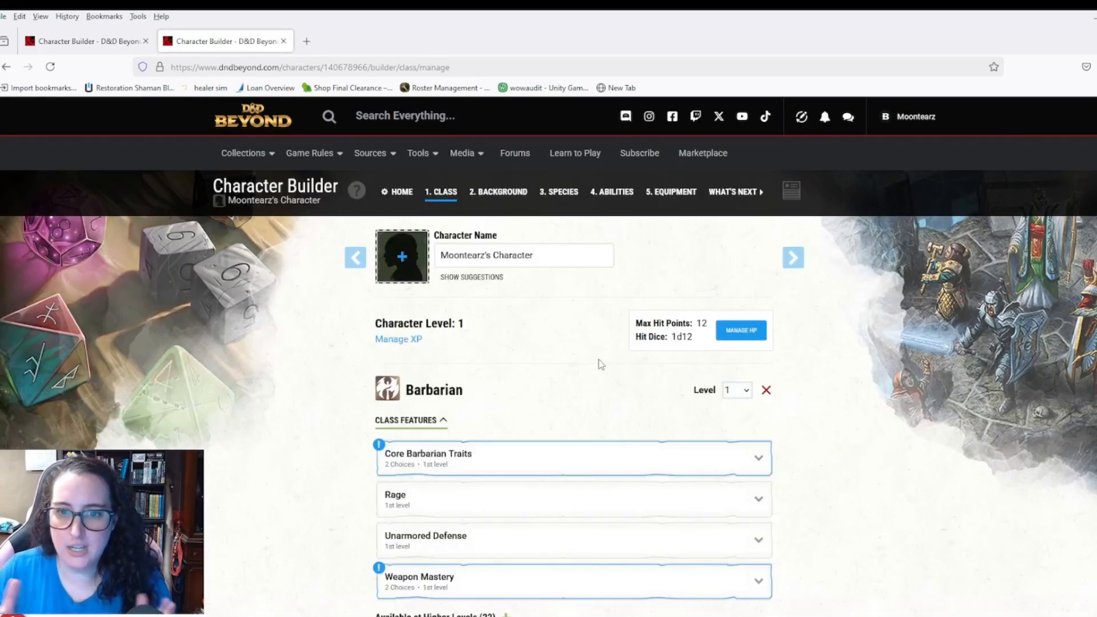
click(393, 343)
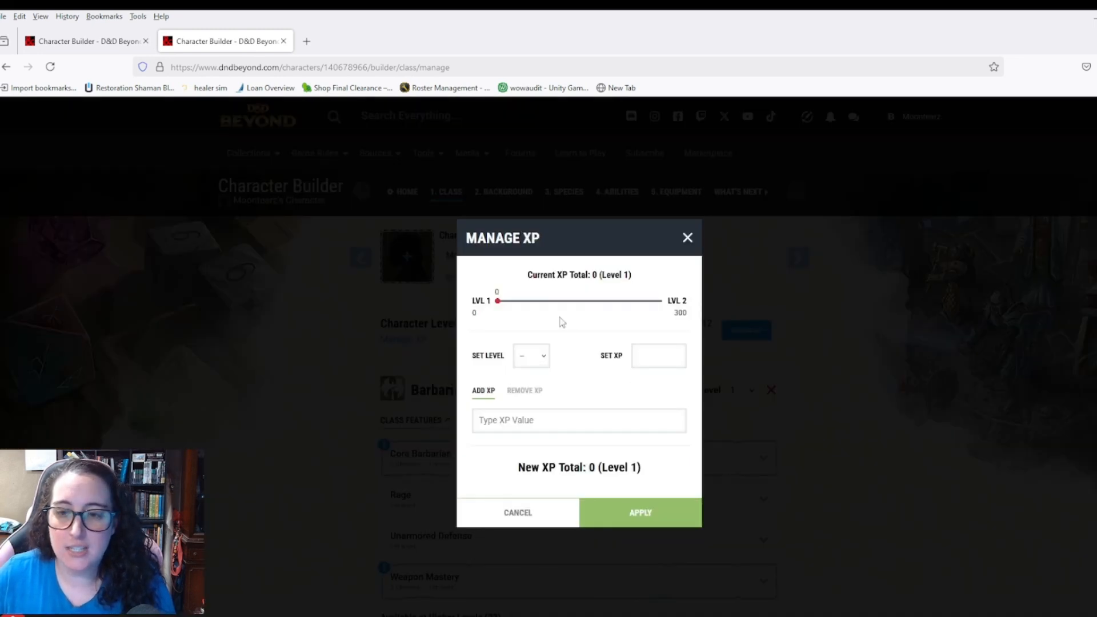
click(688, 243)
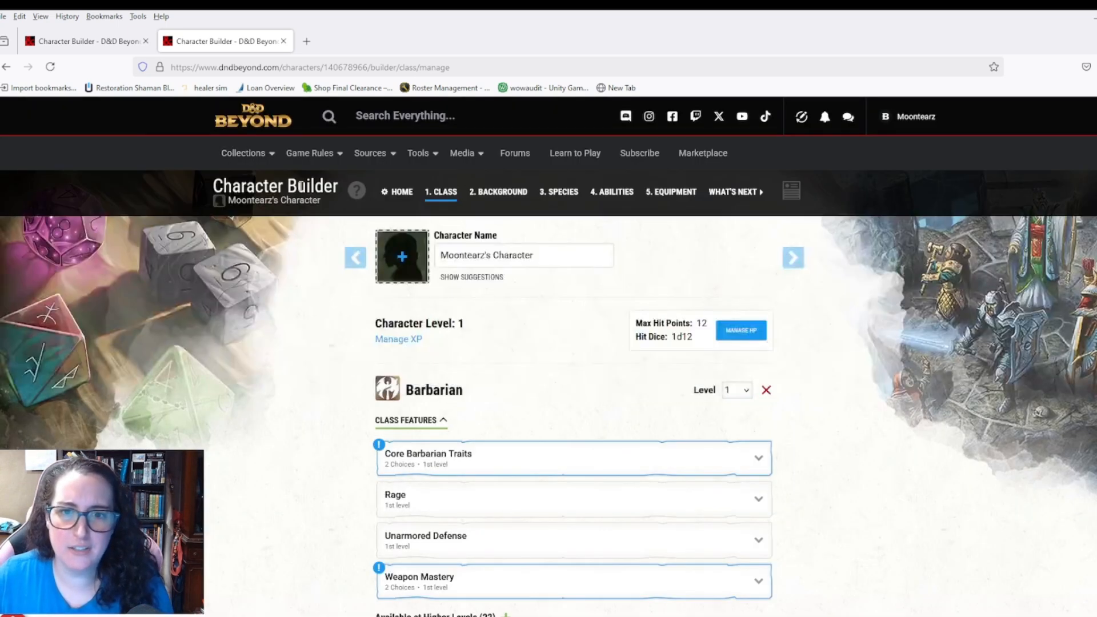
Step: Open Zoria's character sheet from the character collection and show its character management options
mouse_move(244, 155)
click(269, 235)
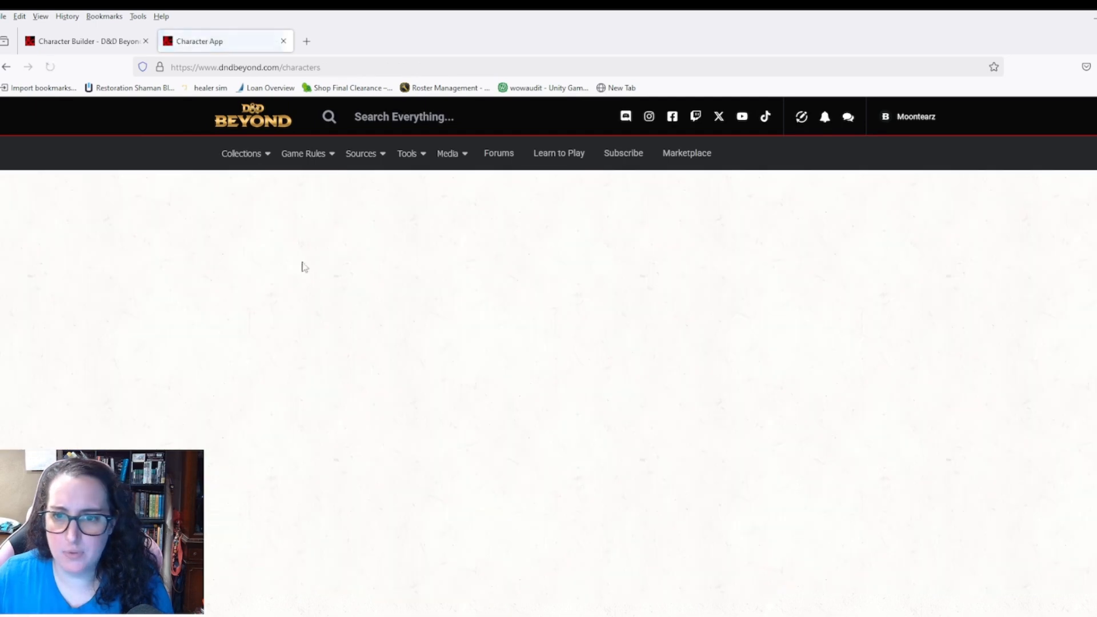
scroll(435, 409, down, 2)
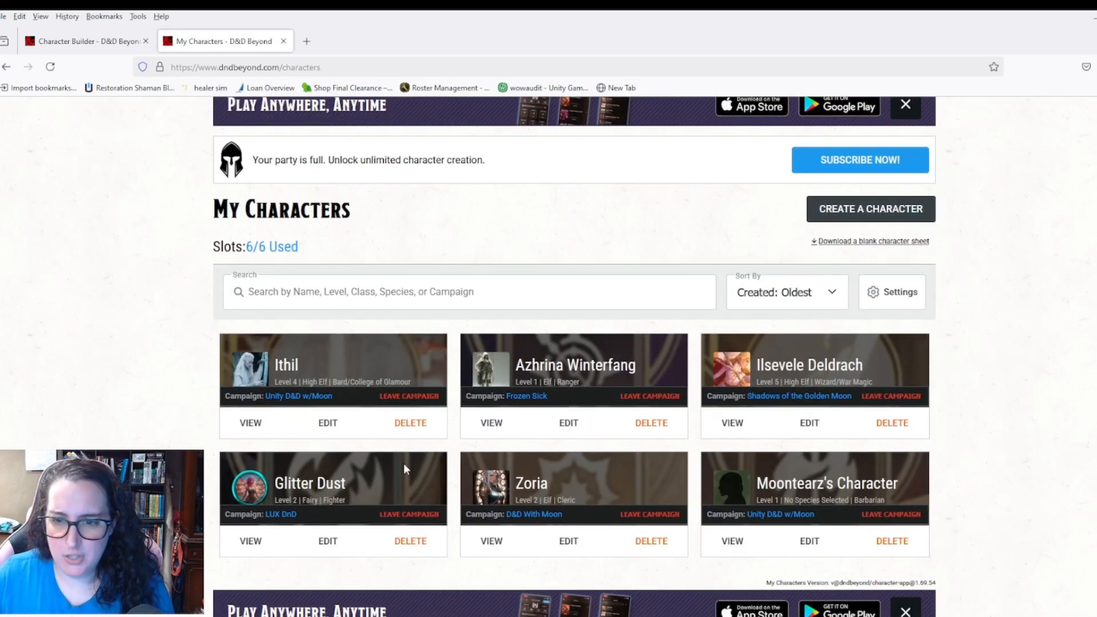
click(492, 542)
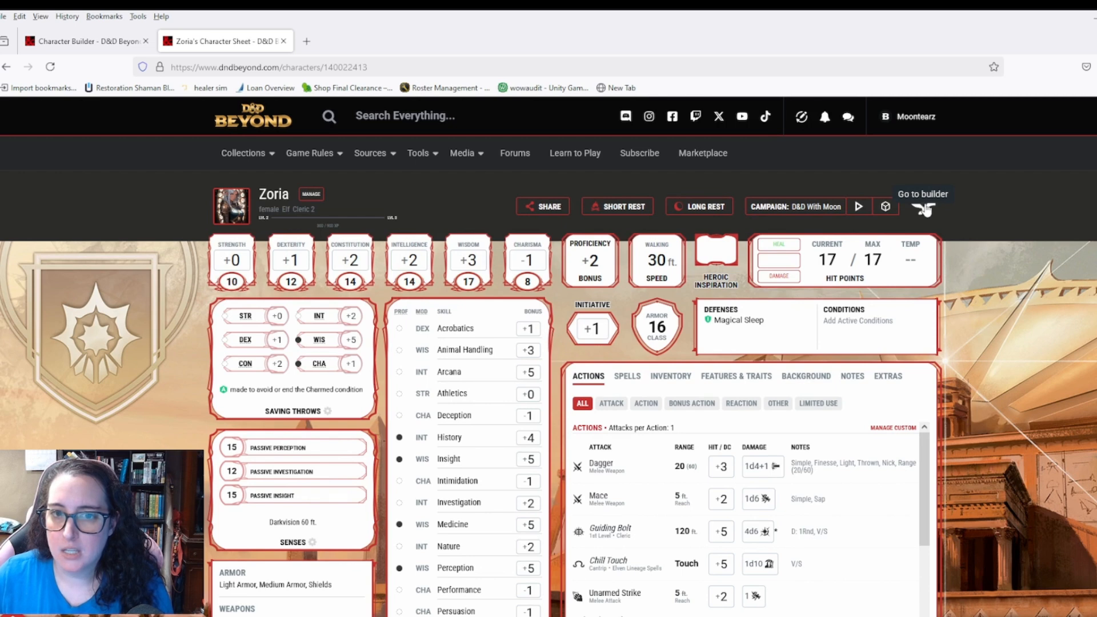
click(316, 198)
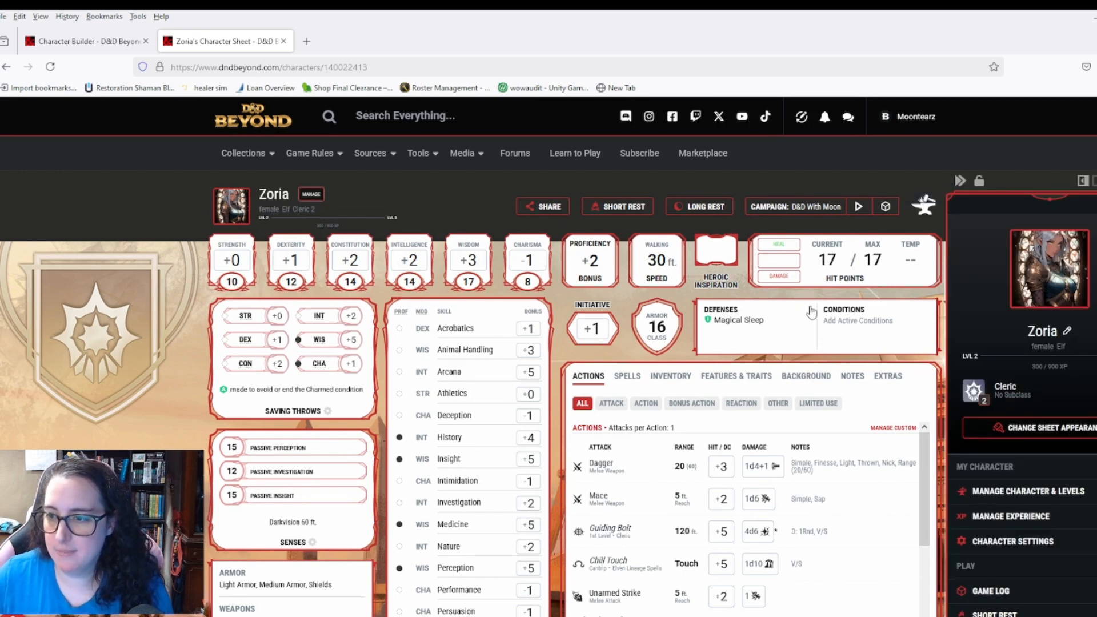
Step: View Zoria's XP management and the character and level settings in the builder, and return to the character sheet
click(1028, 517)
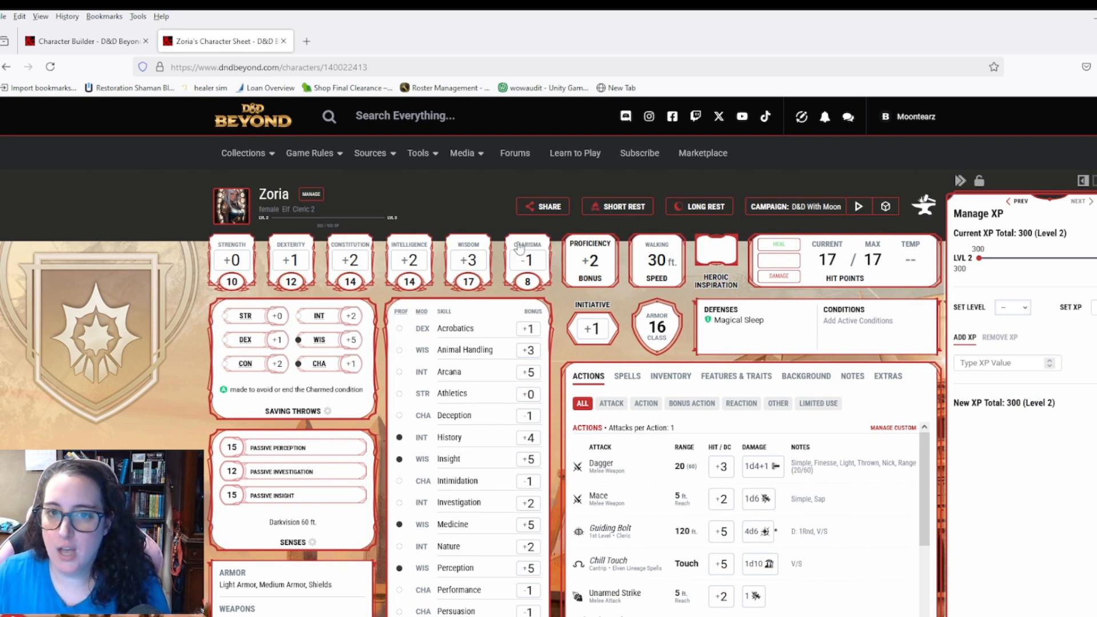
click(320, 197)
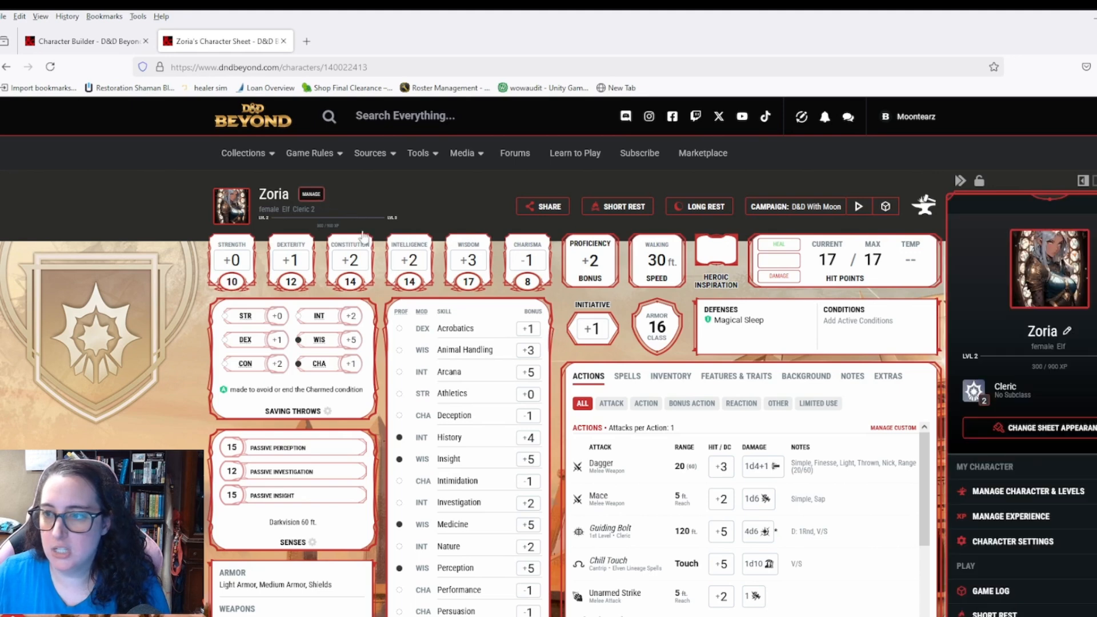
click(1029, 492)
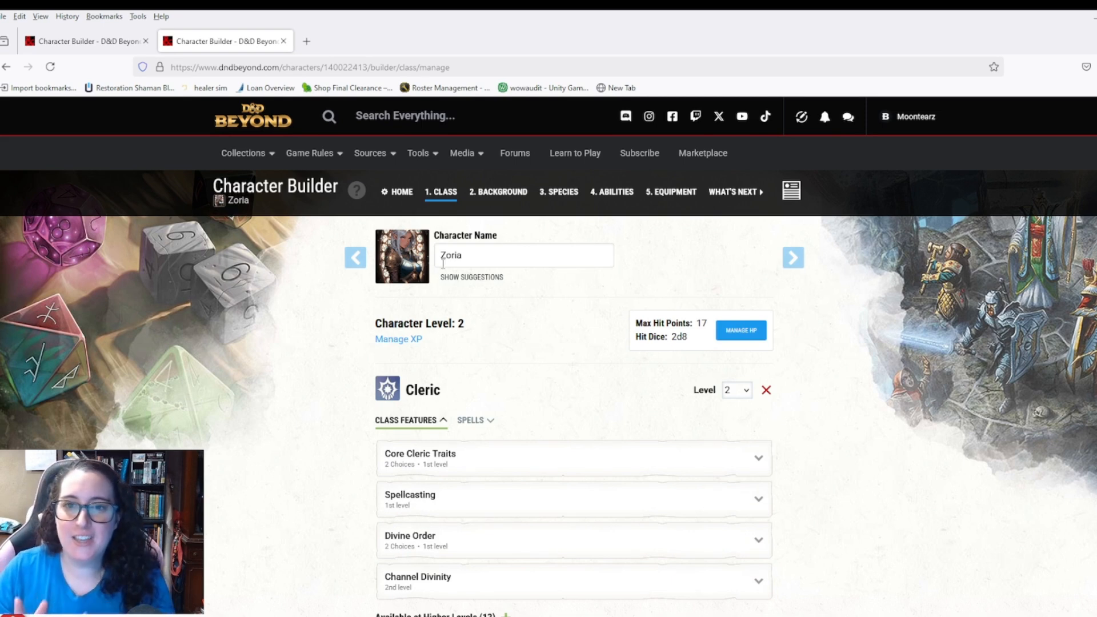
click(793, 197)
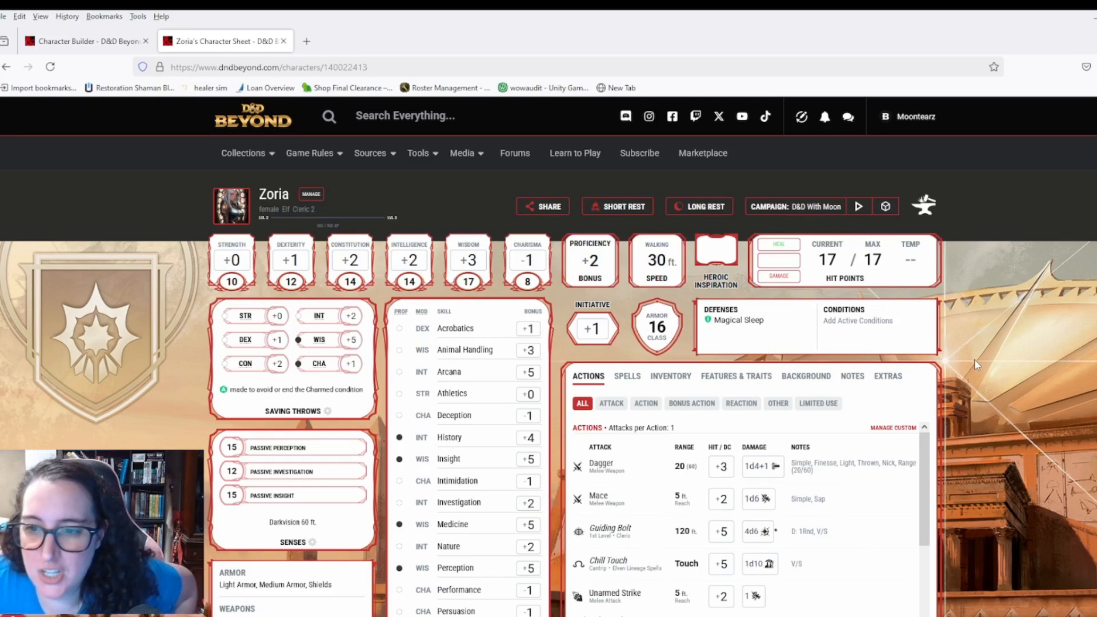
Step: Open the inventory management on Zoria's sheet and search the items to add for "+1 flail"
click(685, 381)
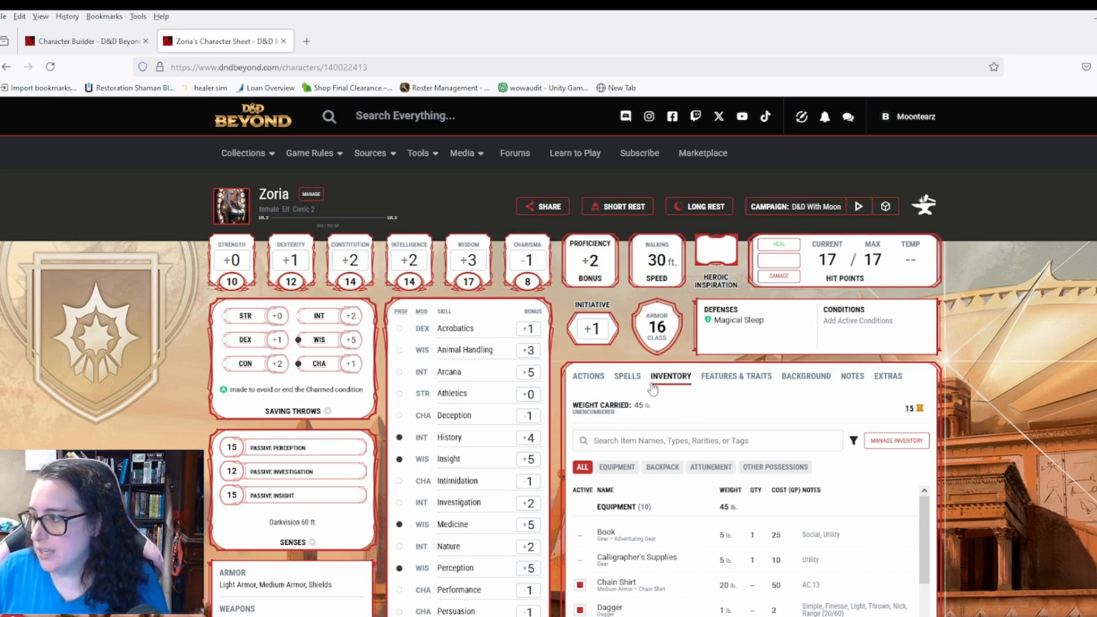
scroll(823, 422, down, 1)
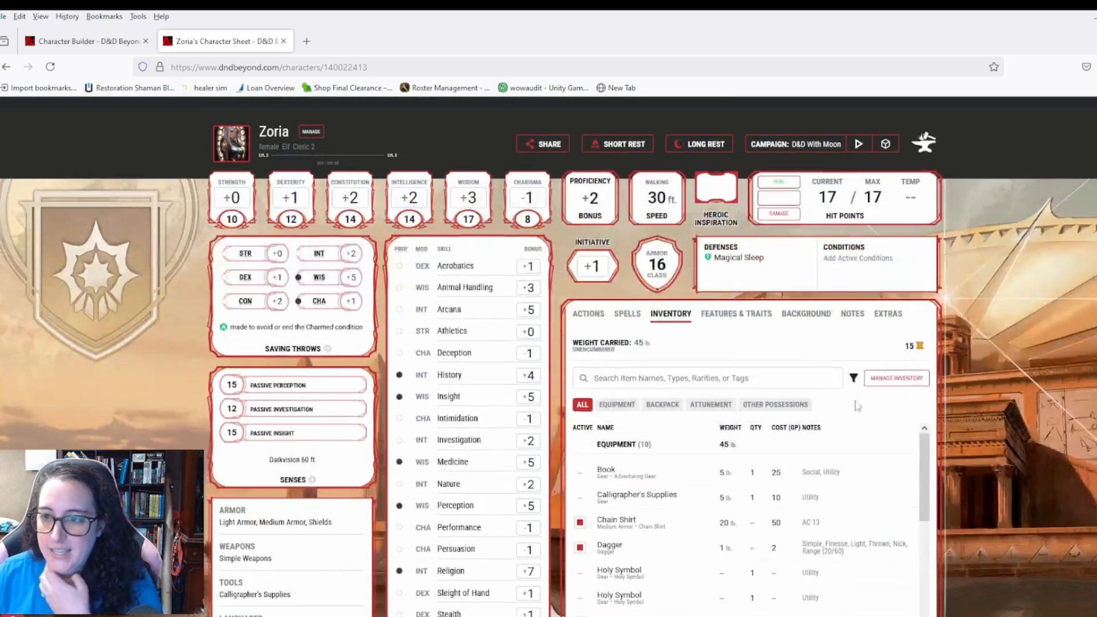
click(893, 381)
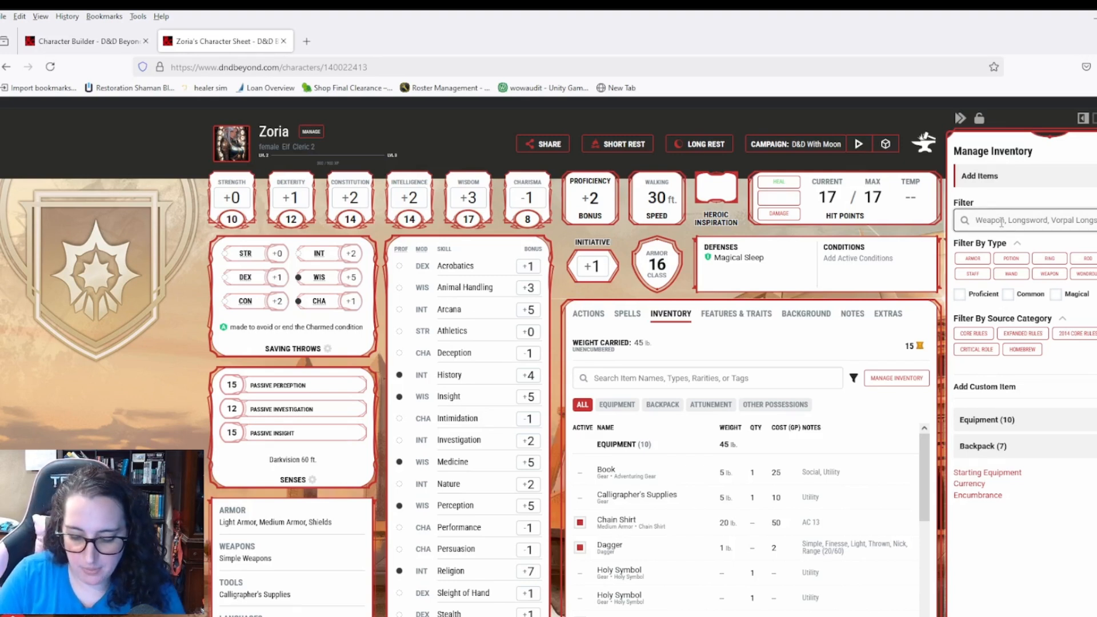
click(1001, 222)
text(+1)
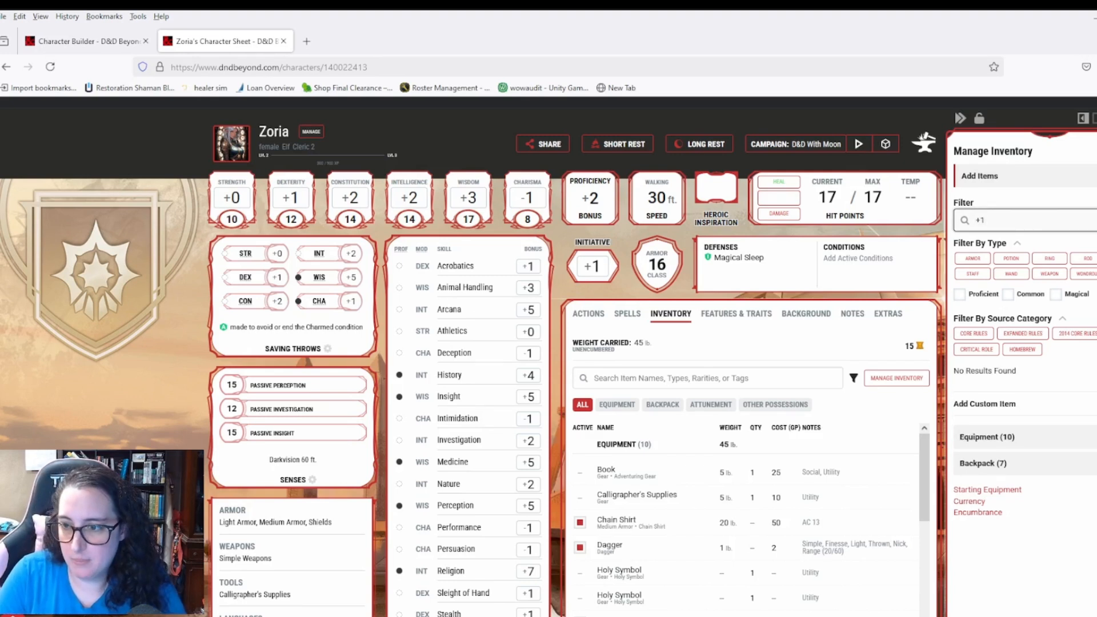
text( f)
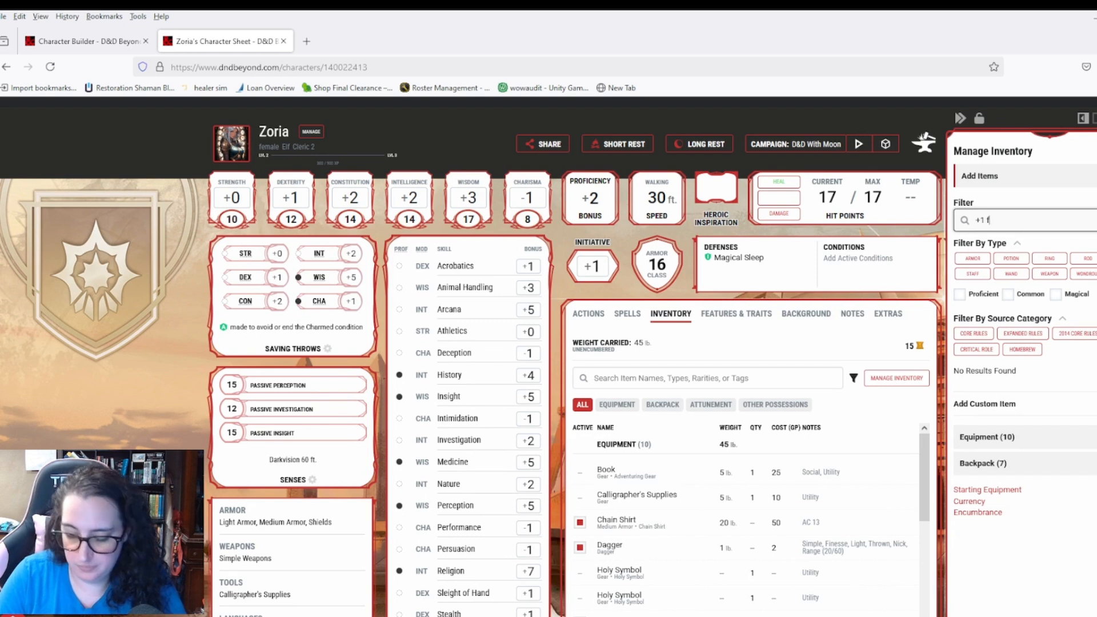
text(lail)
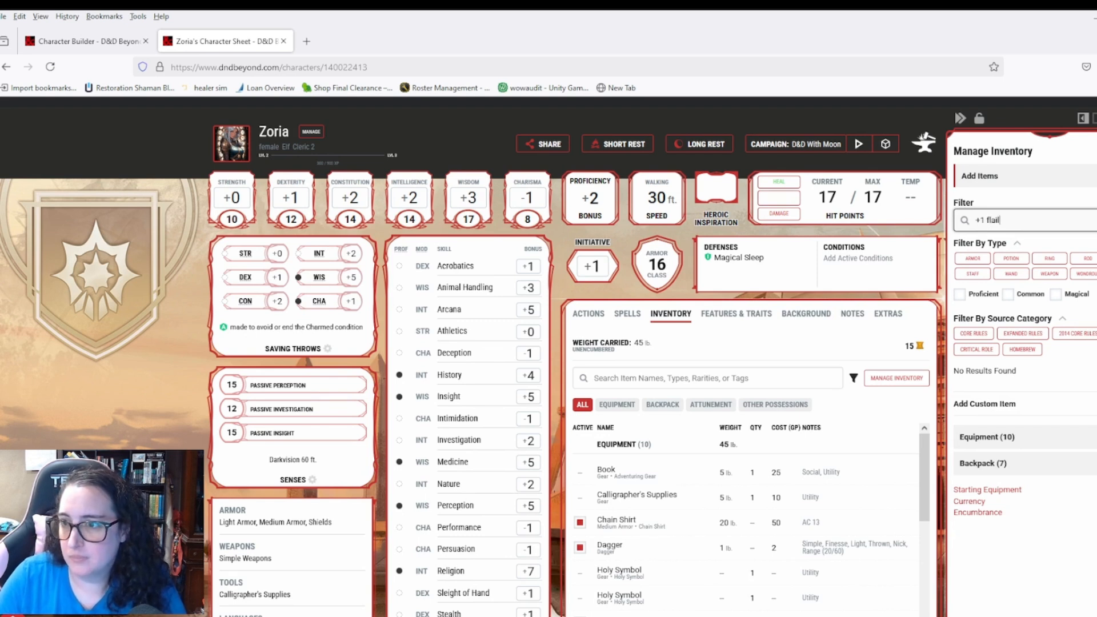
Step: Replace the item search with "flail" and look through the matching weapons
drag(1006, 221, 975, 221)
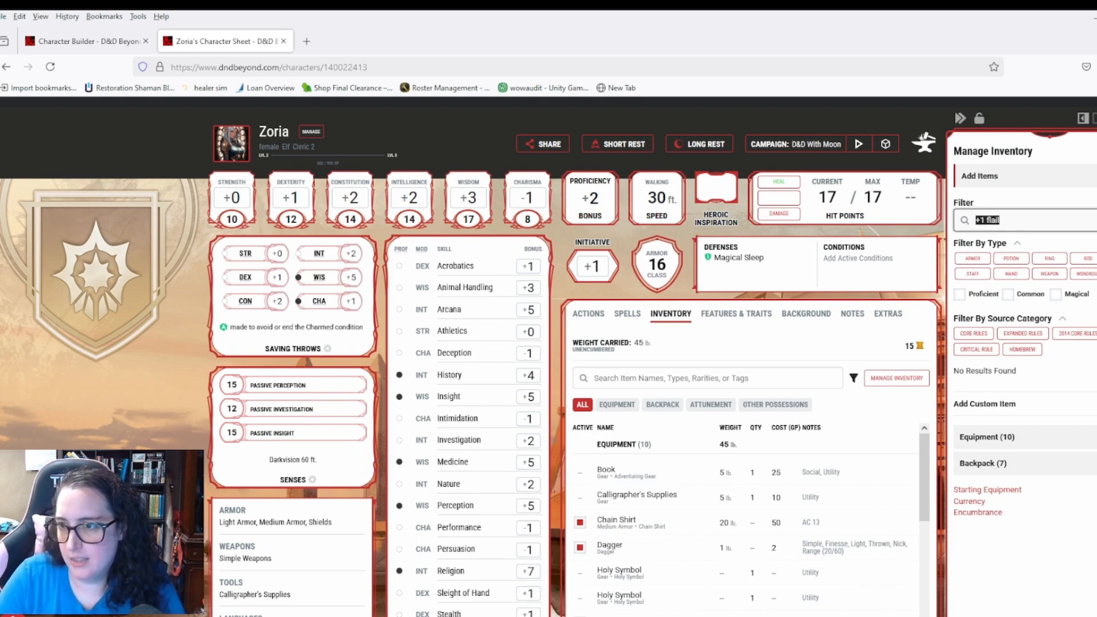
key(BackSpace)
text(flail)
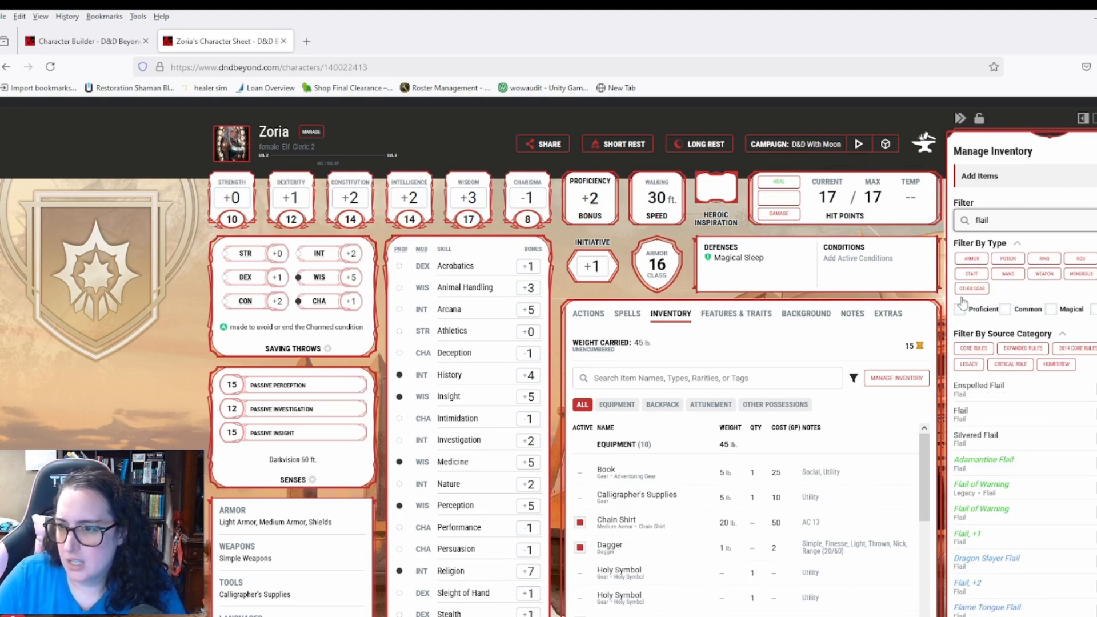
scroll(1001, 432, down, 1)
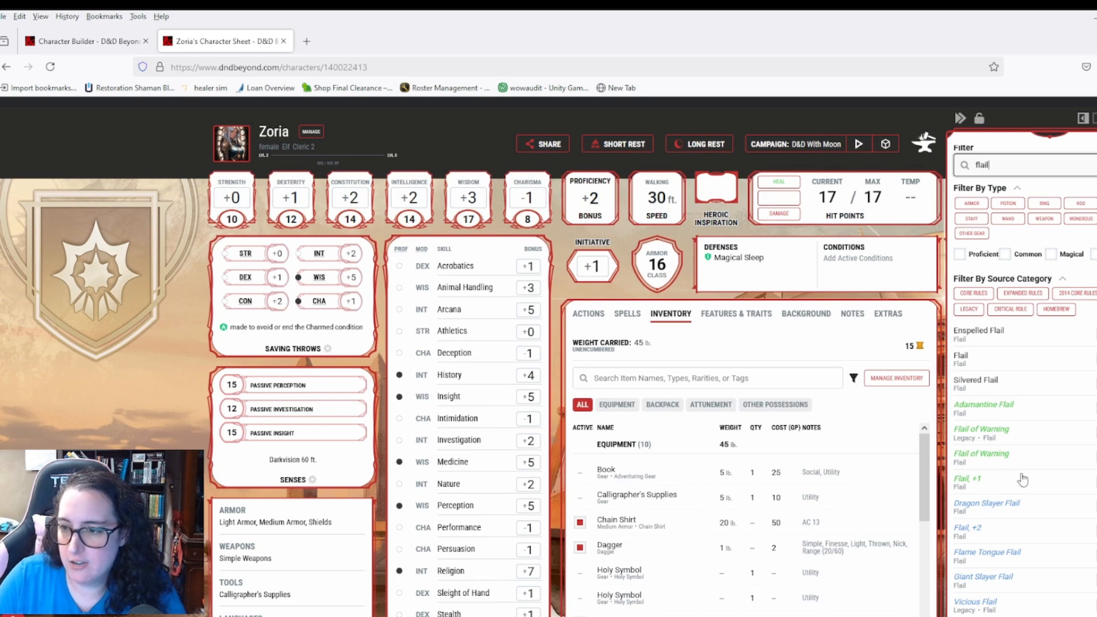
scroll(1023, 480, up, 1)
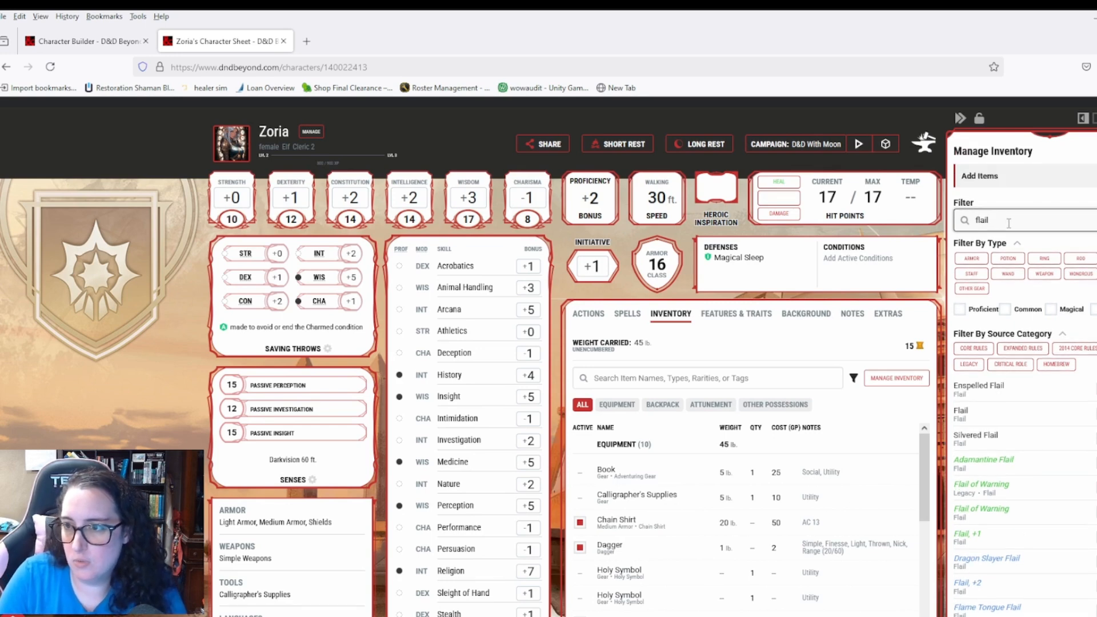
Step: Search the items to add for "boots of", try narrowing it to "boots of f", and clear the search
key(BackSpace)
key(BackSpace)
key(BackSpace)
key(BackSpace)
key(BackSpace)
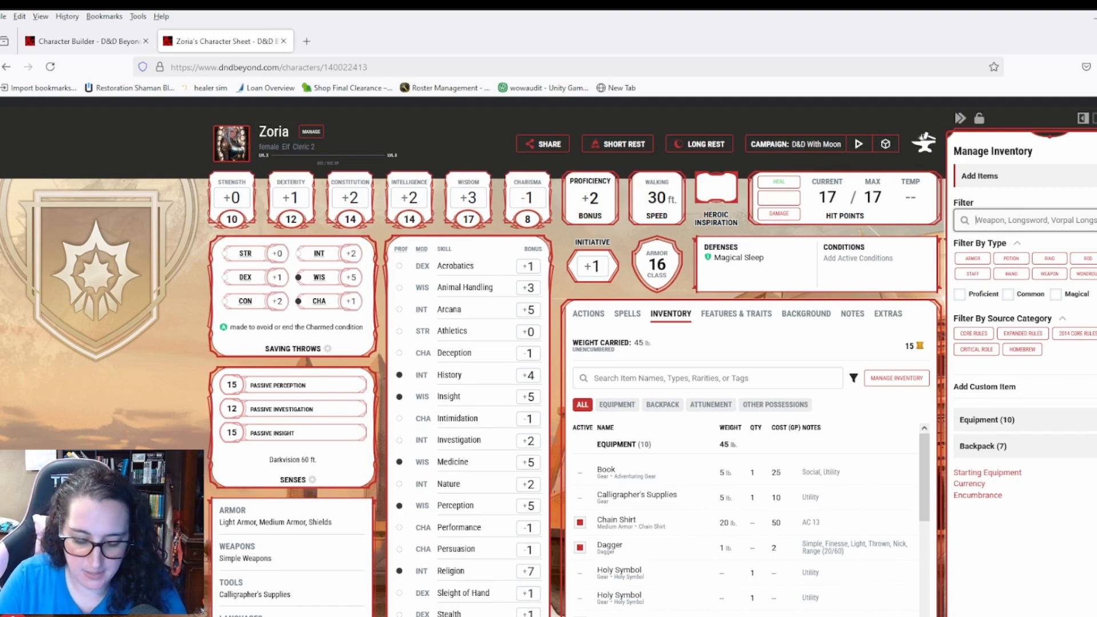
text(boots of)
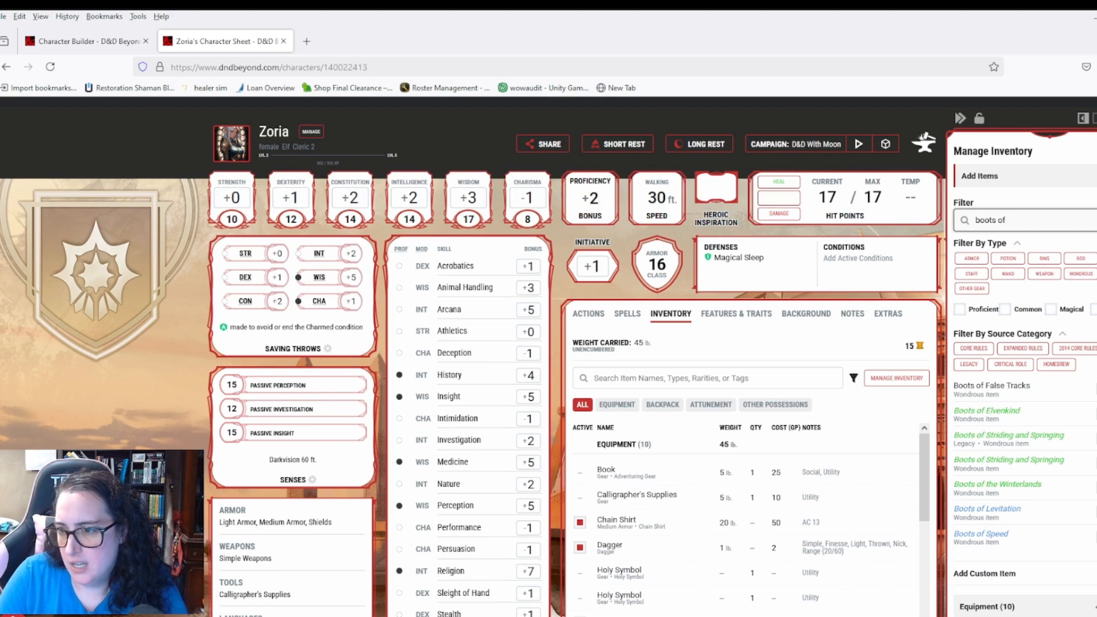
text( f)
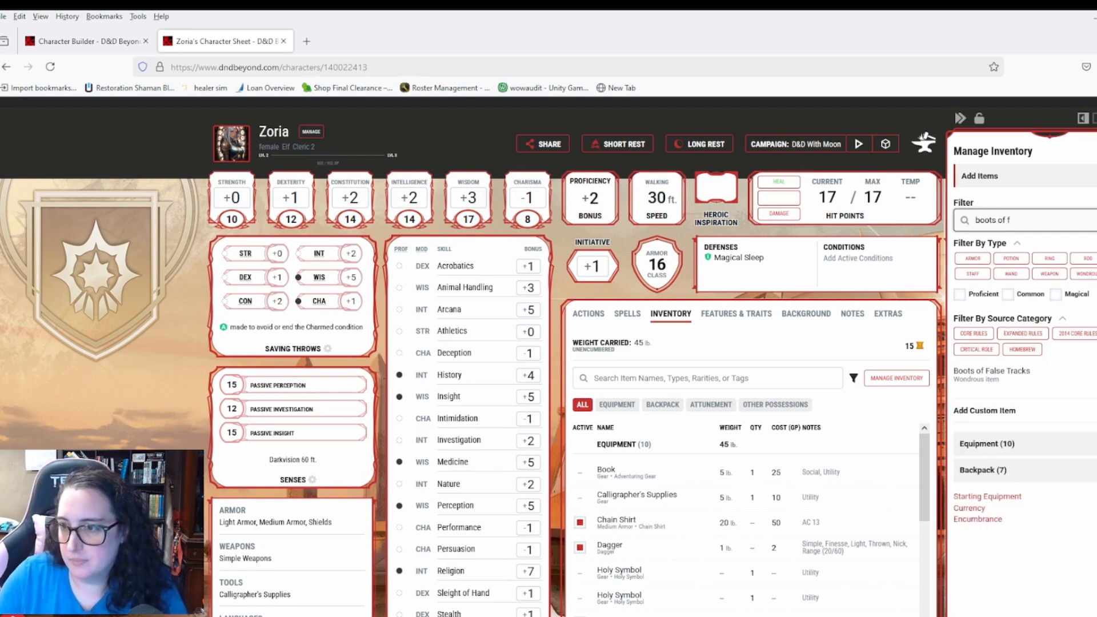
key(BackSpace)
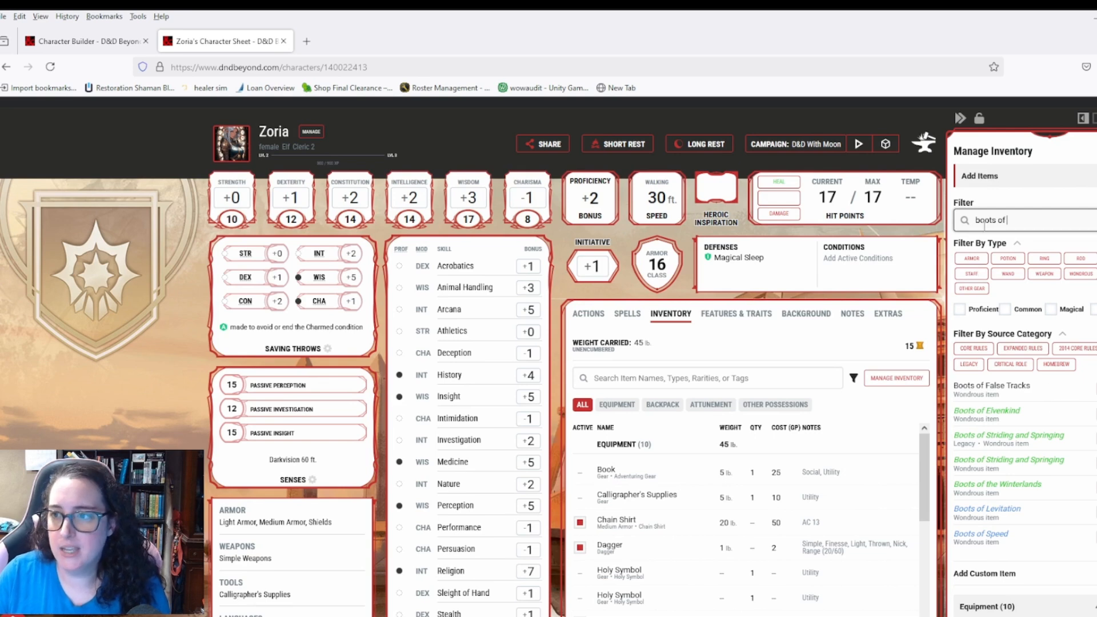
drag(1016, 223, 964, 223)
key(BackSpace)
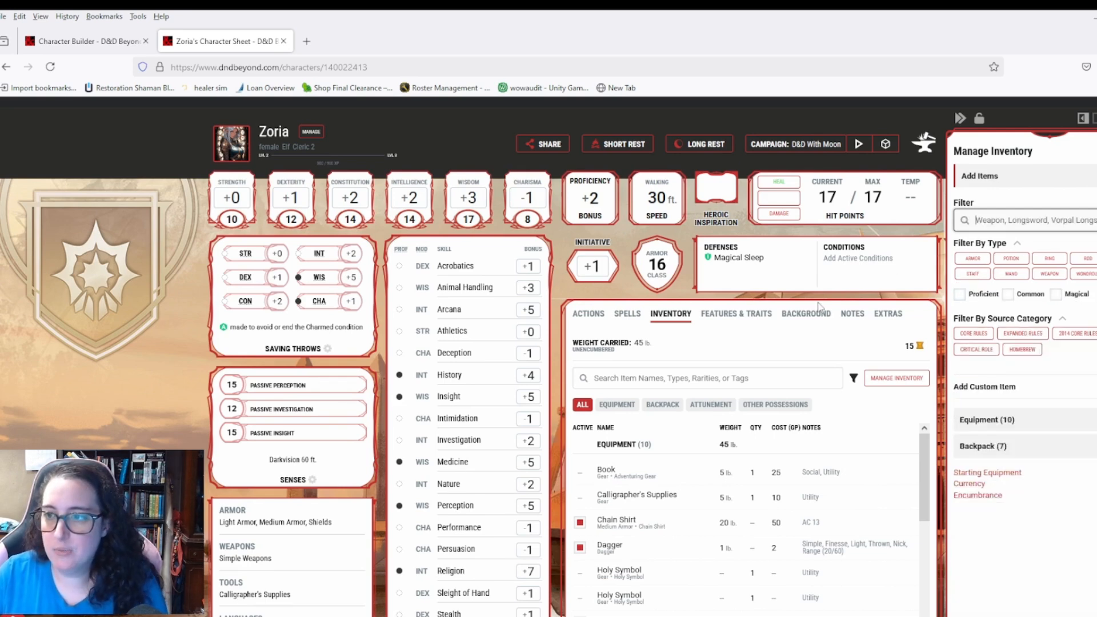
Step: Go from Zoria's sheet to the My Characters collection and look over the listed characters
scroll(355, 166, up, 2)
mouse_move(340, 173)
mouse_move(267, 163)
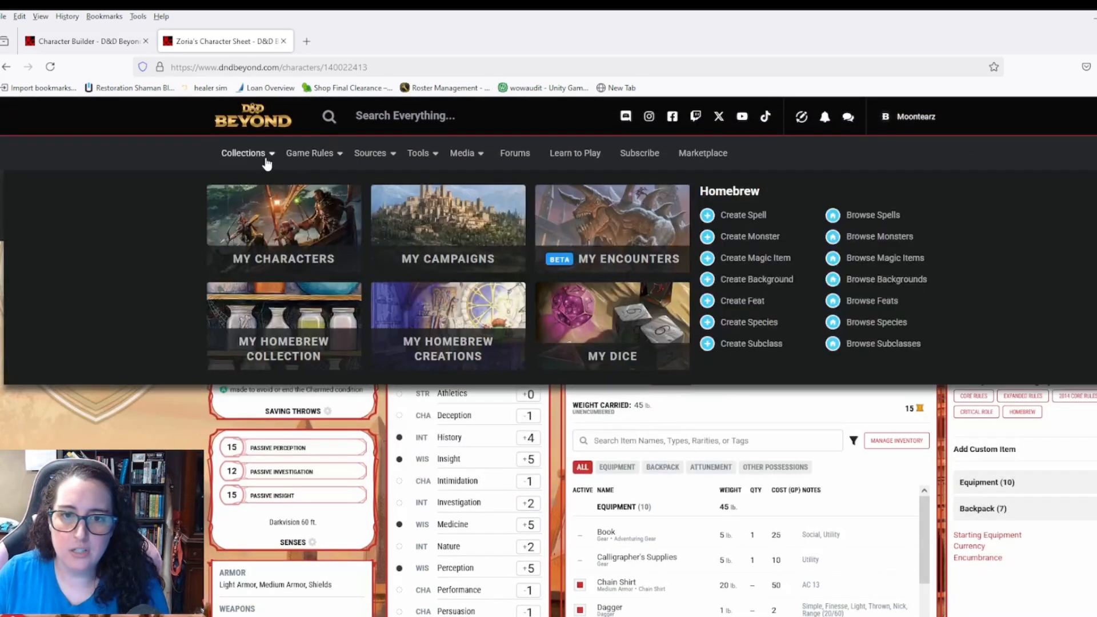
click(339, 228)
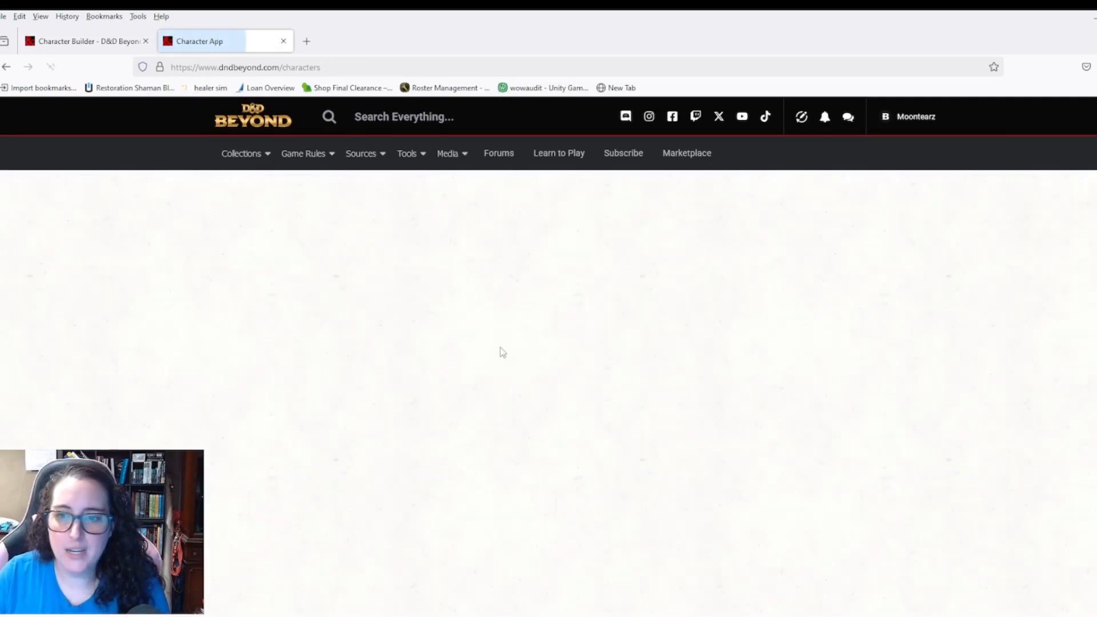
scroll(978, 394, down, 2)
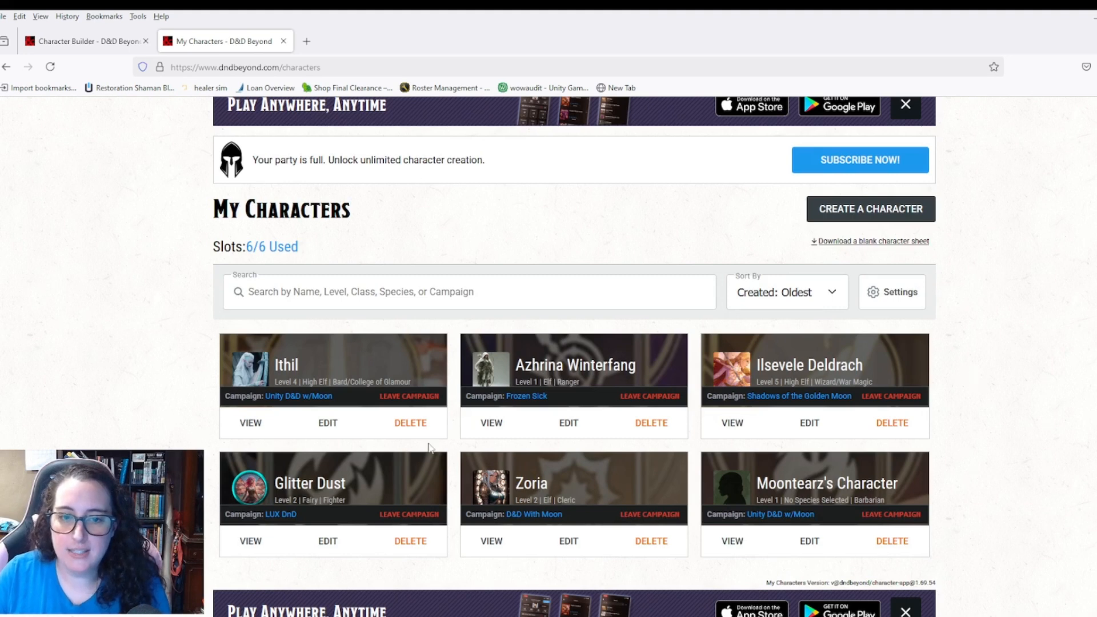
scroll(446, 448, down, 1)
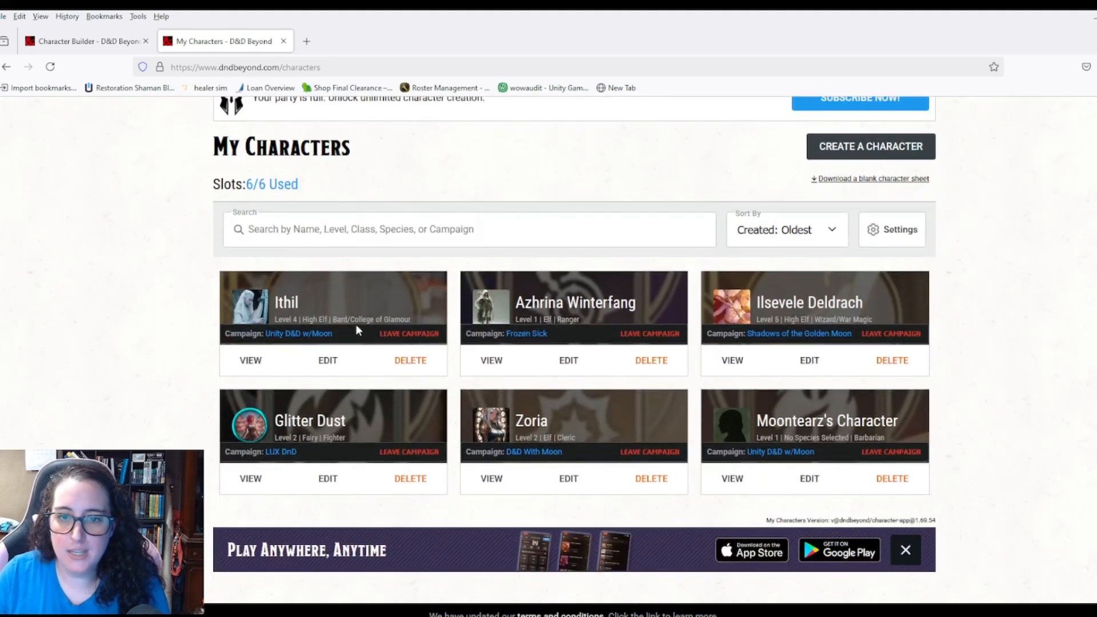
Step: Show where My Characters is found in the collections, and have Ithil leave the Unity D&D w/Moon campaign
scroll(367, 318, up, 3)
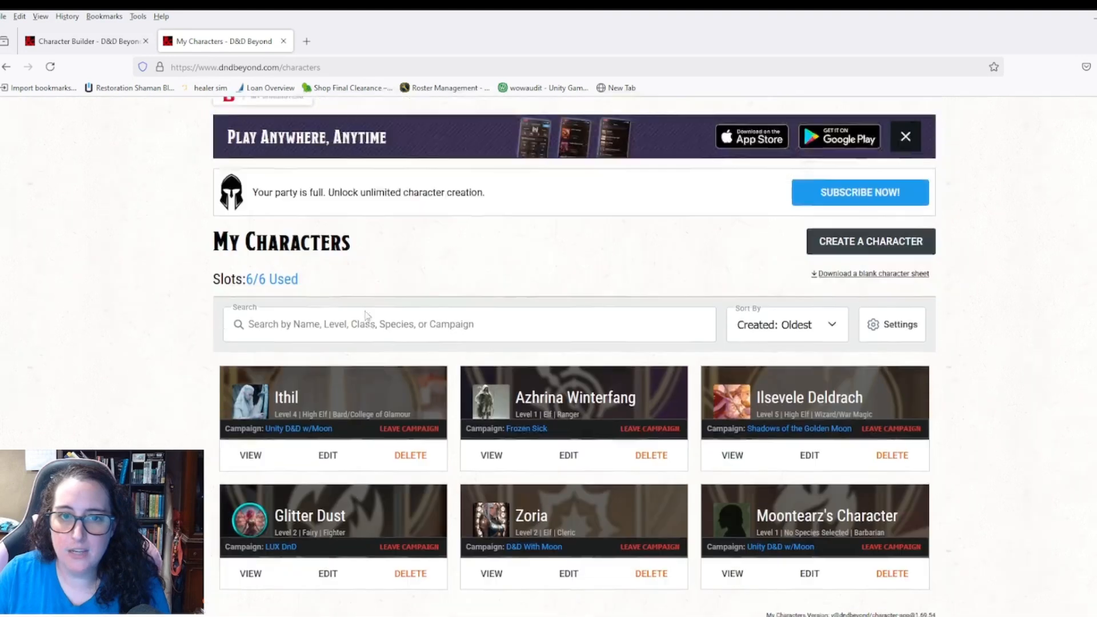
scroll(284, 171, up, 1)
mouse_move(262, 152)
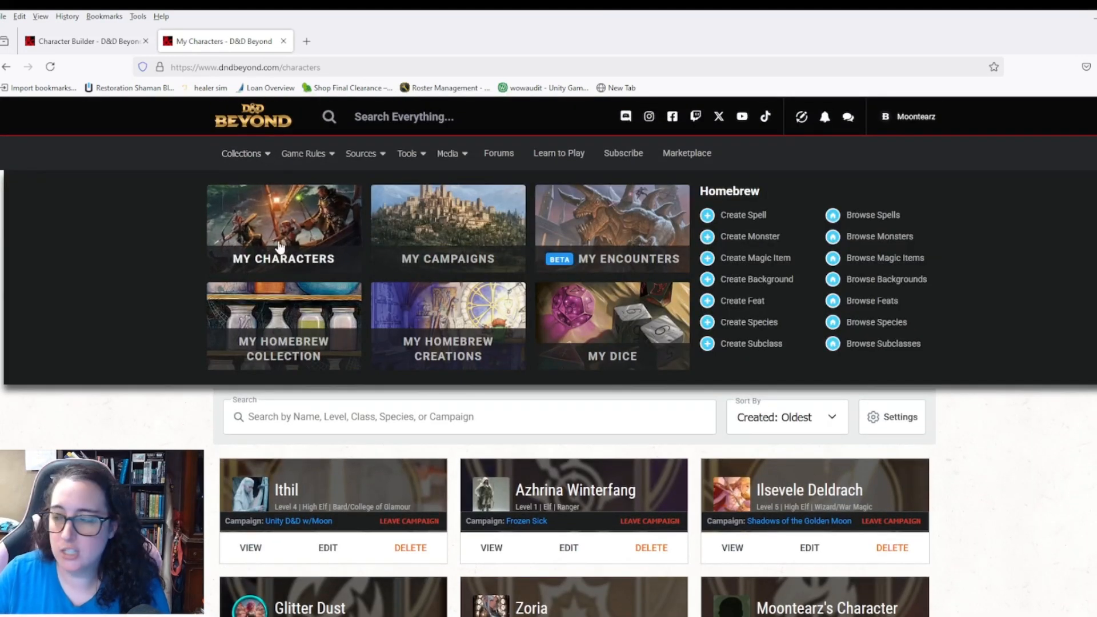
scroll(128, 447, down, 3)
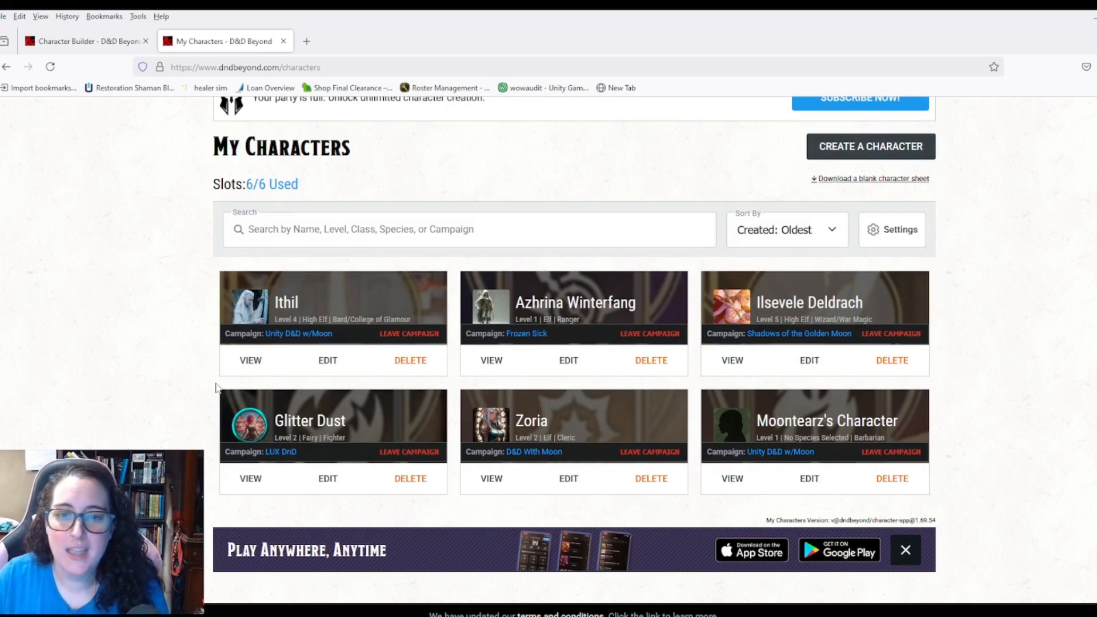
click(419, 336)
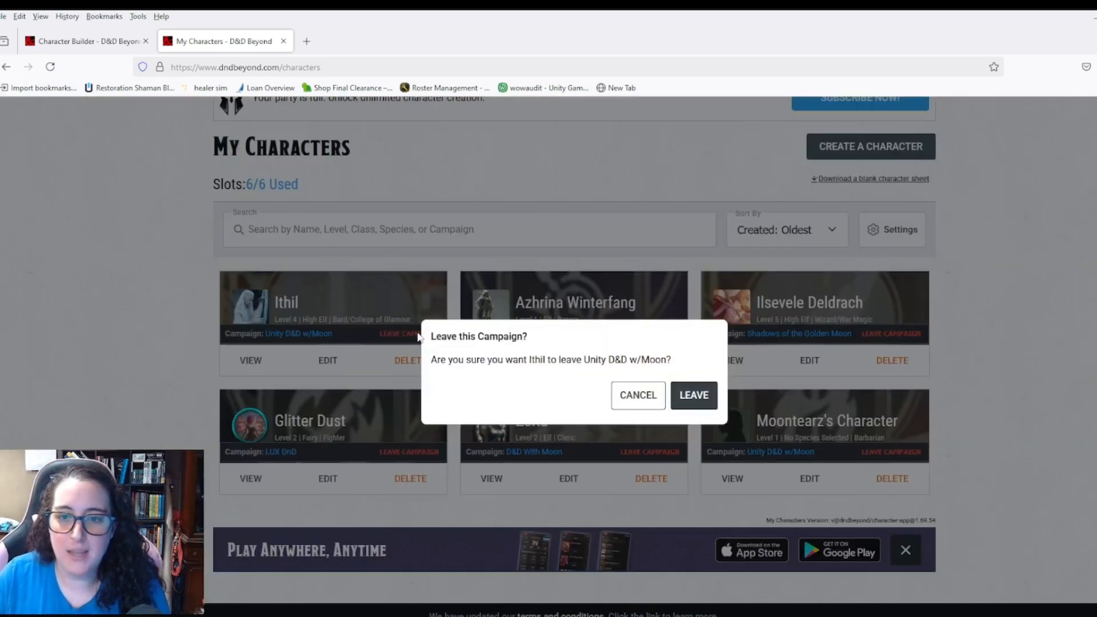
click(702, 396)
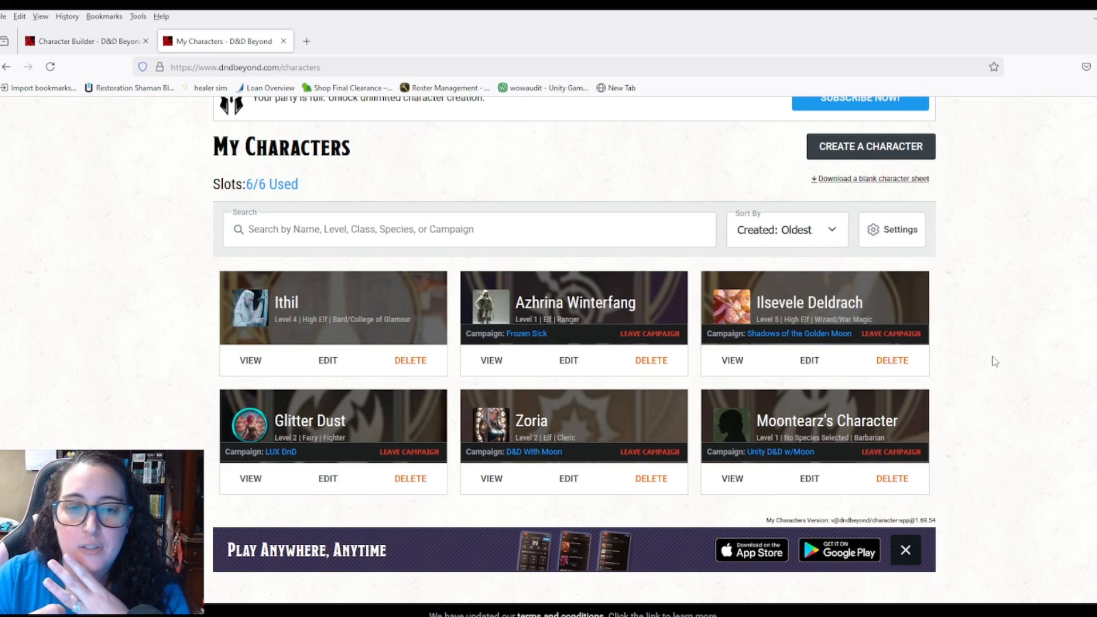
Step: Open Ithil's character sheet from the collection and highlight the sheet's web address
click(251, 362)
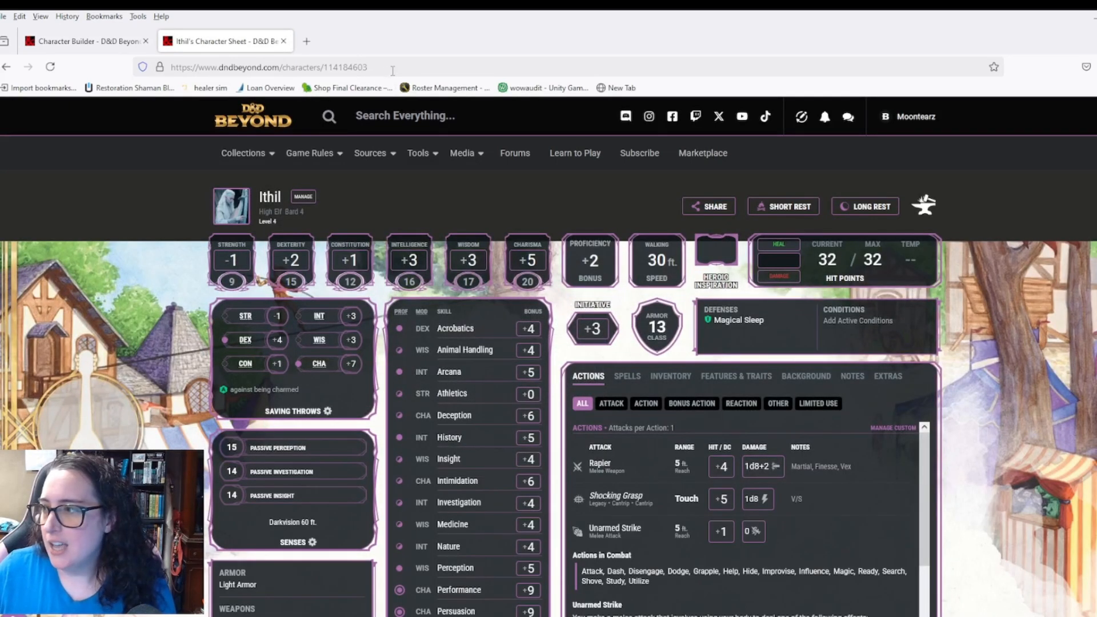
click(318, 64)
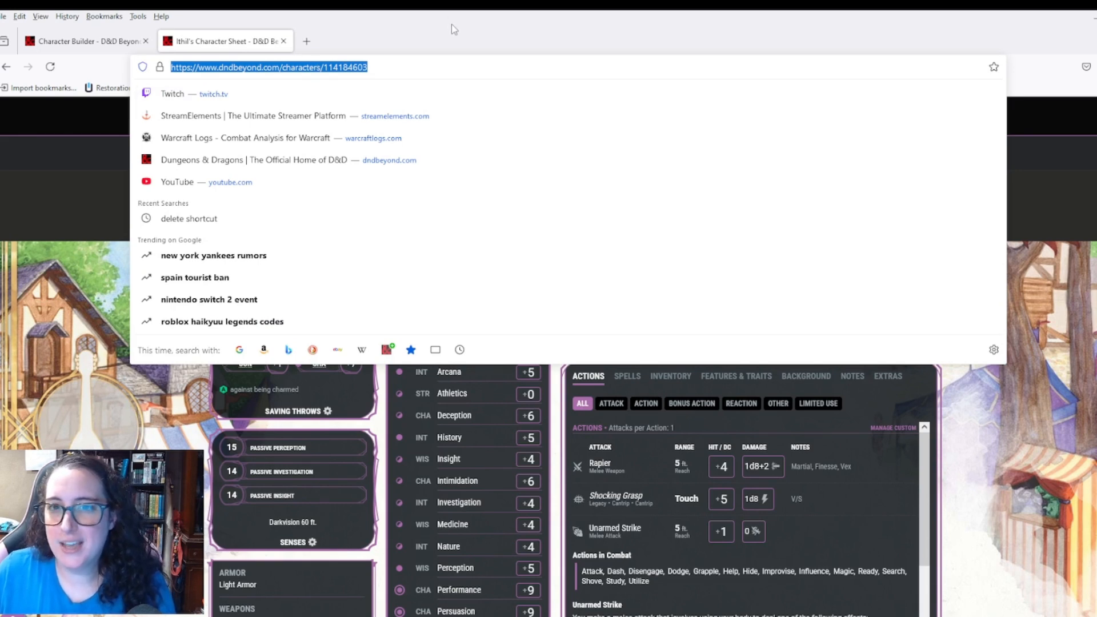
key(Escape)
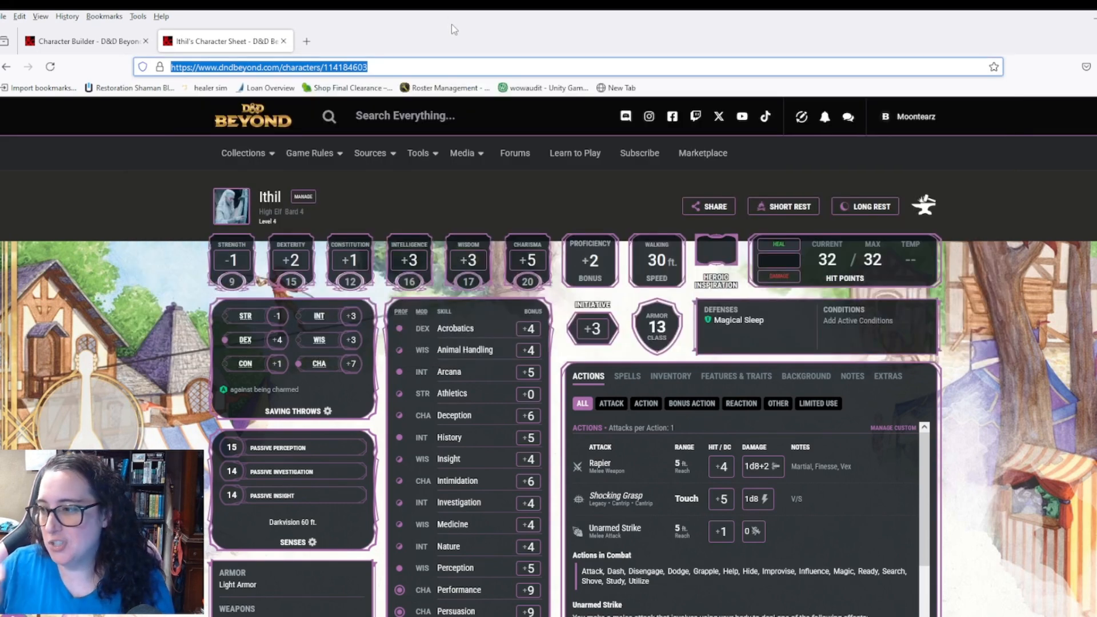